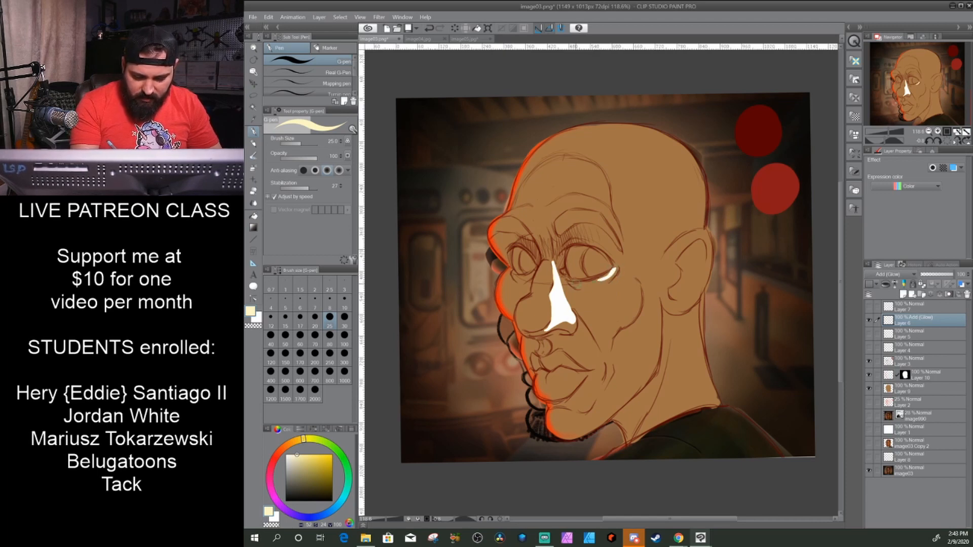
- Paint cream highlights on the Add (Glow) layer over the forehead, skull, temple, brows, eyes, cheek, upper lip and ear with a size 50 G-pen
{"action": "key", "text": "bracketright"}
{"action": "key", "text": "bracketright"}
{"action": "key", "text": "bracketright"}
{"action": "key", "text": "bracketright"}
{"action": "key", "text": "bracketleft"}
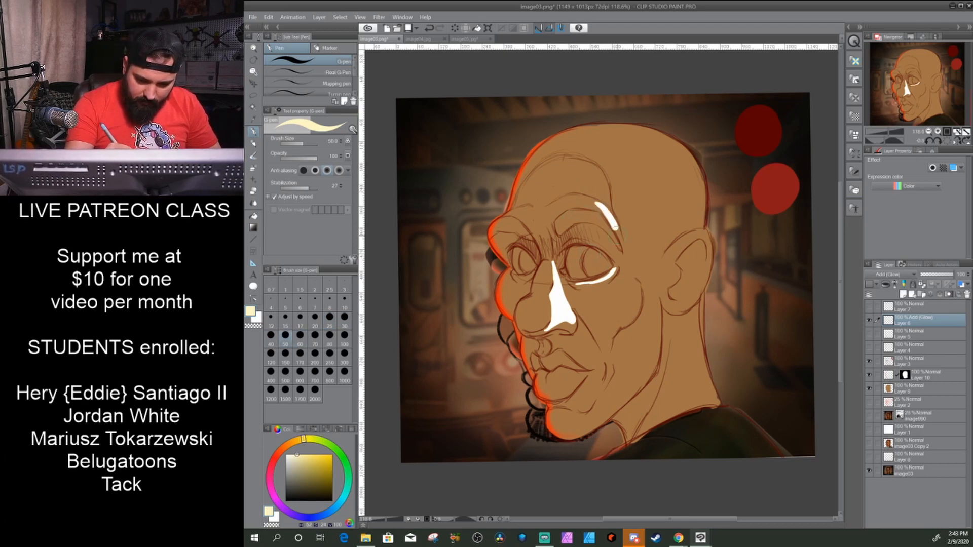
{"action": "mouse_move", "coordinate": [611, 216]}
{"action": "left_mouse_down"}
{"action": "mouse_move", "coordinate": [579, 201]}
{"action": "mouse_move", "coordinate": [609, 207]}
{"action": "mouse_move", "coordinate": [582, 197]}
{"action": "mouse_move", "coordinate": [589, 182]}
{"action": "mouse_move", "coordinate": [642, 164]}
{"action": "mouse_move", "coordinate": [667, 175]}
{"action": "mouse_move", "coordinate": [681, 222]}
{"action": "left_mouse_up"}
{"action": "mouse_move", "coordinate": [584, 192]}
{"action": "left_mouse_down"}
{"action": "mouse_move", "coordinate": [646, 217]}
{"action": "mouse_move", "coordinate": [605, 193]}
{"action": "mouse_move", "coordinate": [630, 250]}
{"action": "left_mouse_up"}
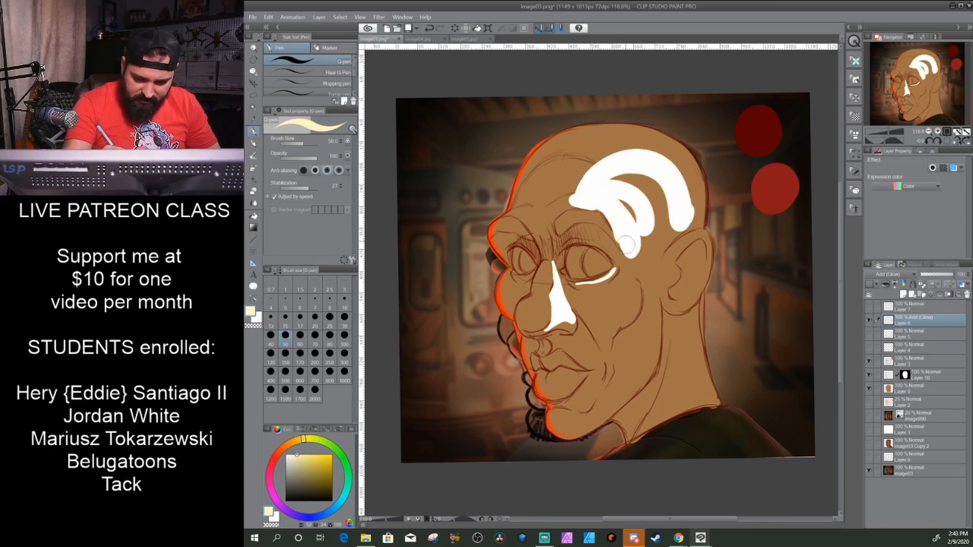
{"action": "mouse_move", "coordinate": [633, 291]}
{"action": "left_mouse_down"}
{"action": "mouse_move", "coordinate": [606, 302]}
{"action": "mouse_move", "coordinate": [631, 296]}
{"action": "mouse_move", "coordinate": [601, 300]}
{"action": "mouse_move", "coordinate": [604, 328]}
{"action": "mouse_move", "coordinate": [613, 307]}
{"action": "mouse_move", "coordinate": [608, 354]}
{"action": "mouse_move", "coordinate": [578, 340]}
{"action": "mouse_move", "coordinate": [587, 358]}
{"action": "left_mouse_up"}
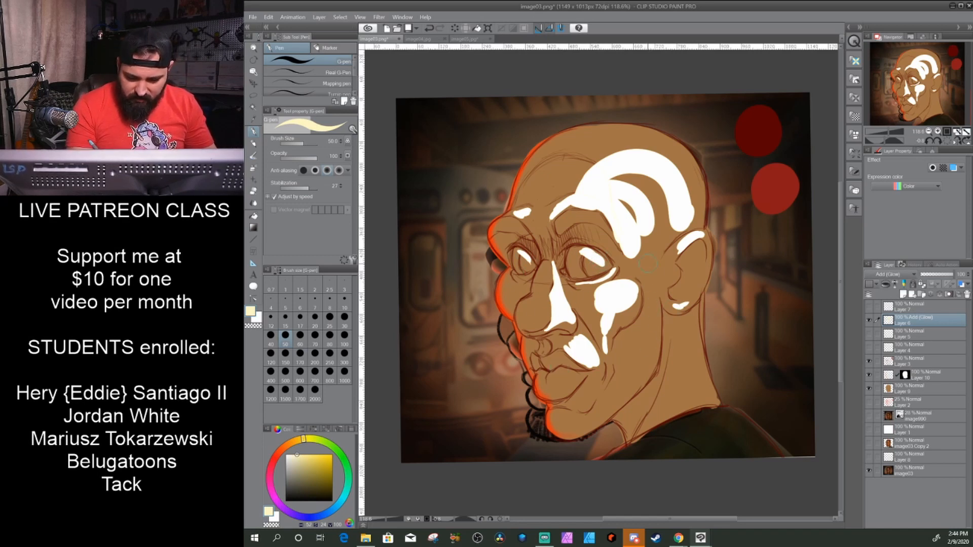
{"action": "left_click_drag", "start_coordinate": [630, 284], "coordinate": [617, 313]}
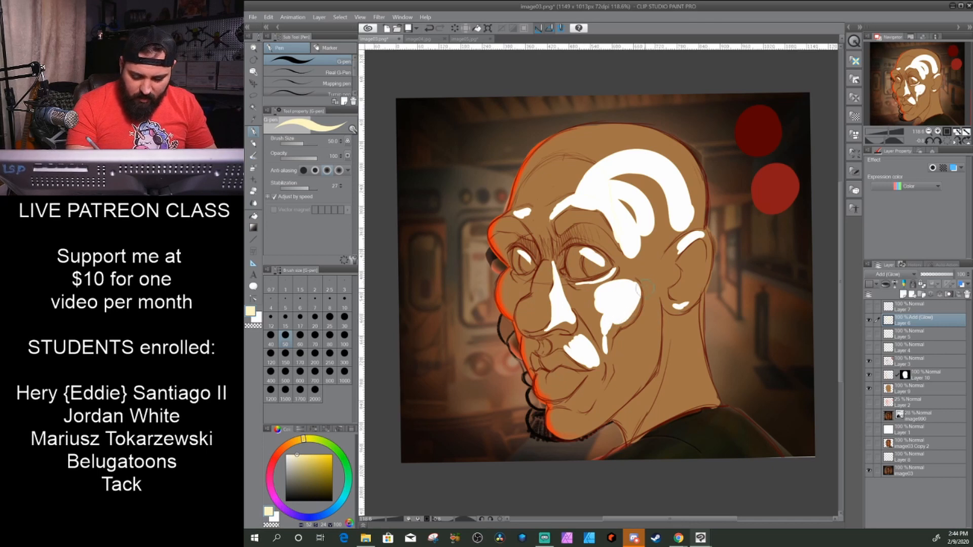
{"action": "left_click_drag", "start_coordinate": [645, 278], "coordinate": [648, 307]}
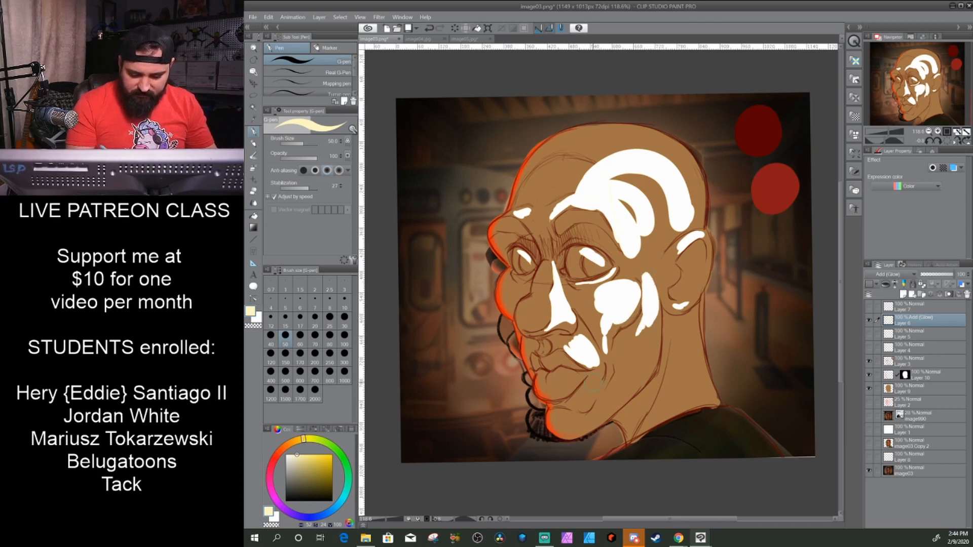
- Move the Add (Glow) layer below Layer 10 and soften its face, head and ear highlights with a size 120 Blur brush
{"action": "left_click_drag", "start_coordinate": [941, 321], "coordinate": [889, 411]}
{"action": "left_click_drag", "start_coordinate": [938, 387], "coordinate": [938, 370]}
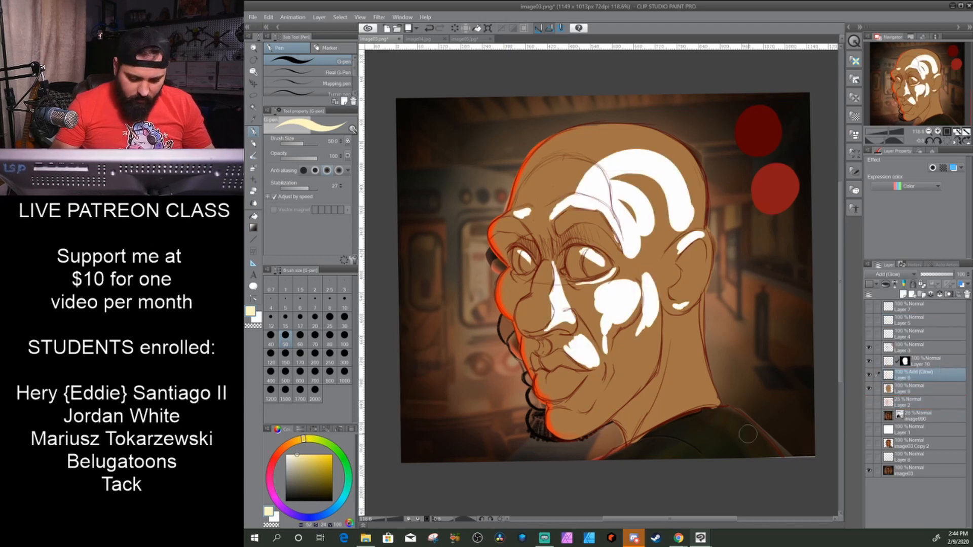
{"action": "left_click", "coordinate": [254, 203]}
{"action": "mouse_move", "coordinate": [613, 172]}
{"action": "left_mouse_down"}
{"action": "mouse_move", "coordinate": [643, 223]}
{"action": "mouse_move", "coordinate": [671, 191]}
{"action": "mouse_move", "coordinate": [675, 210]}
{"action": "mouse_move", "coordinate": [680, 189]}
{"action": "mouse_move", "coordinate": [629, 152]}
{"action": "mouse_move", "coordinate": [671, 179]}
{"action": "mouse_move", "coordinate": [593, 178]}
{"action": "mouse_move", "coordinate": [626, 157]}
{"action": "mouse_move", "coordinate": [581, 178]}
{"action": "mouse_move", "coordinate": [552, 206]}
{"action": "mouse_move", "coordinate": [557, 231]}
{"action": "mouse_move", "coordinate": [618, 208]}
{"action": "mouse_move", "coordinate": [578, 191]}
{"action": "mouse_move", "coordinate": [628, 236]}
{"action": "mouse_move", "coordinate": [638, 277]}
{"action": "mouse_move", "coordinate": [641, 224]}
{"action": "mouse_move", "coordinate": [638, 292]}
{"action": "mouse_move", "coordinate": [649, 290]}
{"action": "mouse_move", "coordinate": [643, 248]}
{"action": "mouse_move", "coordinate": [651, 318]}
{"action": "mouse_move", "coordinate": [651, 292]}
{"action": "mouse_move", "coordinate": [626, 338]}
{"action": "mouse_move", "coordinate": [615, 310]}
{"action": "mouse_move", "coordinate": [616, 380]}
{"action": "mouse_move", "coordinate": [608, 300]}
{"action": "mouse_move", "coordinate": [598, 308]}
{"action": "mouse_move", "coordinate": [640, 284]}
{"action": "mouse_move", "coordinate": [593, 295]}
{"action": "mouse_move", "coordinate": [644, 254]}
{"action": "mouse_move", "coordinate": [578, 289]}
{"action": "mouse_move", "coordinate": [639, 252]}
{"action": "mouse_move", "coordinate": [592, 260]}
{"action": "left_mouse_up"}
{"action": "mouse_move", "coordinate": [516, 268]}
{"action": "left_mouse_down"}
{"action": "mouse_move", "coordinate": [504, 205]}
{"action": "mouse_move", "coordinate": [527, 216]}
{"action": "left_mouse_up"}
{"action": "mouse_move", "coordinate": [572, 349]}
{"action": "left_mouse_down"}
{"action": "mouse_move", "coordinate": [577, 339]}
{"action": "mouse_move", "coordinate": [598, 360]}
{"action": "mouse_move", "coordinate": [583, 355]}
{"action": "mouse_move", "coordinate": [588, 329]}
{"action": "mouse_move", "coordinate": [583, 355]}
{"action": "mouse_move", "coordinate": [554, 322]}
{"action": "left_mouse_up"}
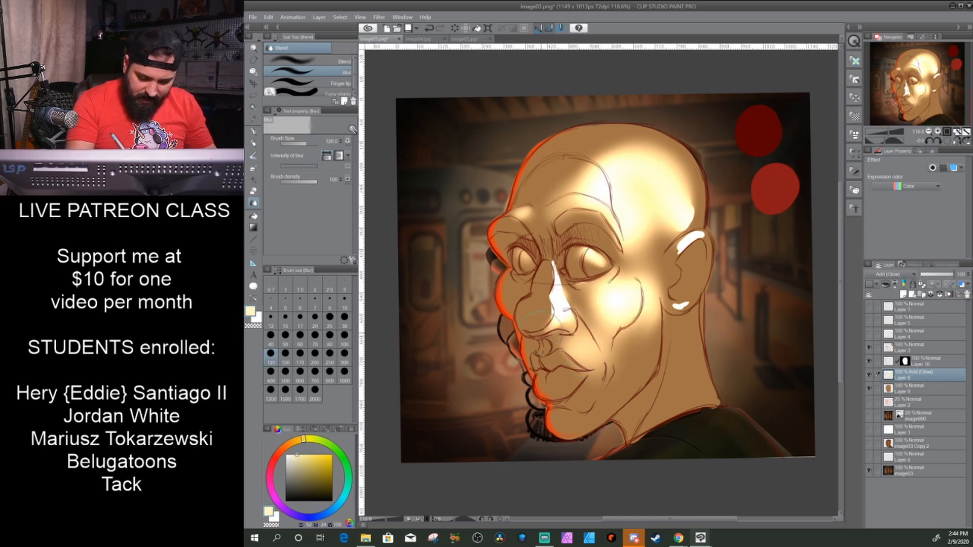
{"action": "mouse_move", "coordinate": [555, 266]}
{"action": "left_mouse_down"}
{"action": "mouse_move", "coordinate": [560, 321]}
{"action": "mouse_move", "coordinate": [586, 313]}
{"action": "mouse_move", "coordinate": [586, 298]}
{"action": "mouse_move", "coordinate": [637, 295]}
{"action": "mouse_move", "coordinate": [638, 253]}
{"action": "mouse_move", "coordinate": [642, 267]}
{"action": "mouse_move", "coordinate": [615, 297]}
{"action": "mouse_move", "coordinate": [599, 340]}
{"action": "left_mouse_up"}
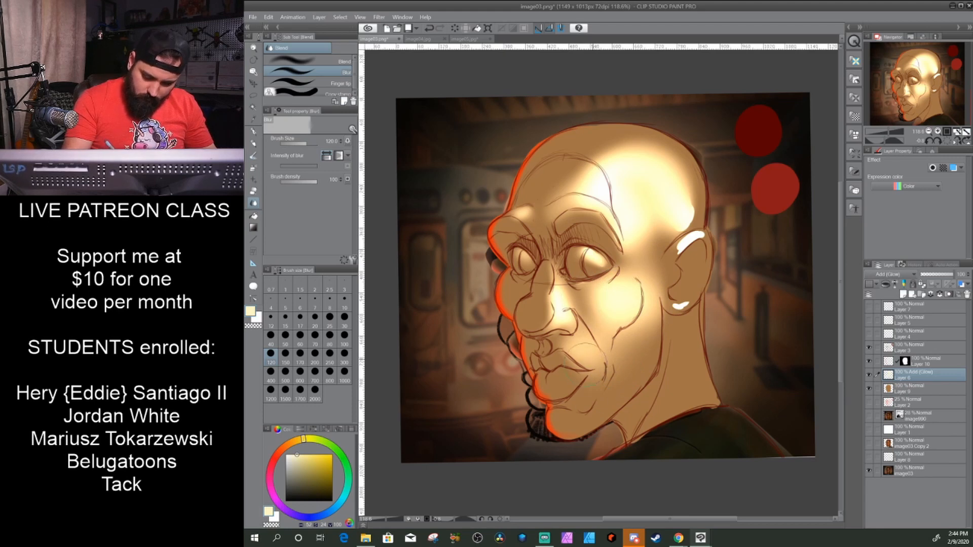
{"action": "mouse_move", "coordinate": [676, 223]}
{"action": "left_mouse_down"}
{"action": "mouse_move", "coordinate": [681, 213]}
{"action": "mouse_move", "coordinate": [664, 238]}
{"action": "mouse_move", "coordinate": [683, 249]}
{"action": "mouse_move", "coordinate": [698, 237]}
{"action": "mouse_move", "coordinate": [678, 307]}
{"action": "left_mouse_up"}
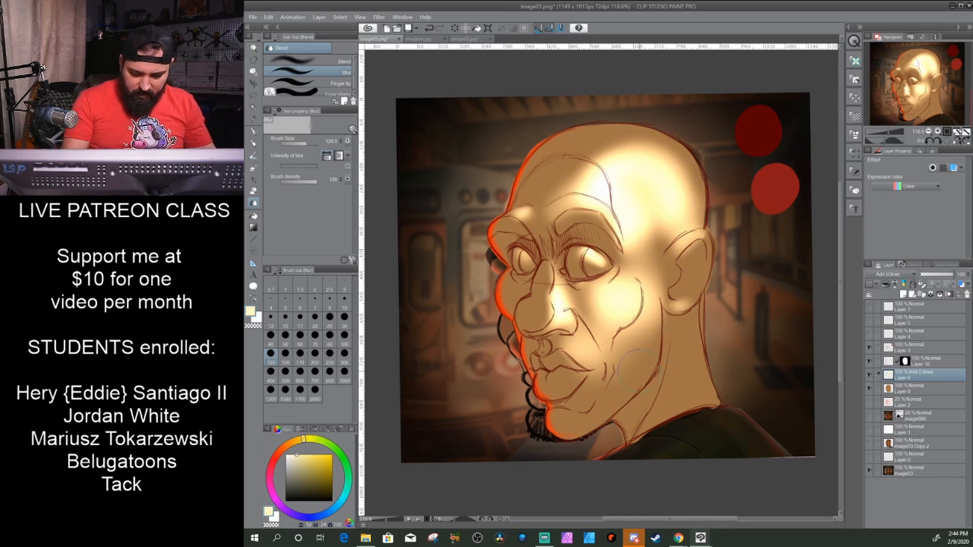
- Paint more cream G-pen highlights on the jaw, lips, chin, nose tip, temple, ear and neck
{"action": "left_click", "coordinate": [254, 132]}
{"action": "mouse_move", "coordinate": [647, 331]}
{"action": "left_mouse_down"}
{"action": "mouse_move", "coordinate": [642, 363]}
{"action": "mouse_move", "coordinate": [631, 382]}
{"action": "mouse_move", "coordinate": [643, 337]}
{"action": "mouse_move", "coordinate": [621, 385]}
{"action": "mouse_move", "coordinate": [644, 327]}
{"action": "mouse_move", "coordinate": [629, 364]}
{"action": "left_mouse_up"}
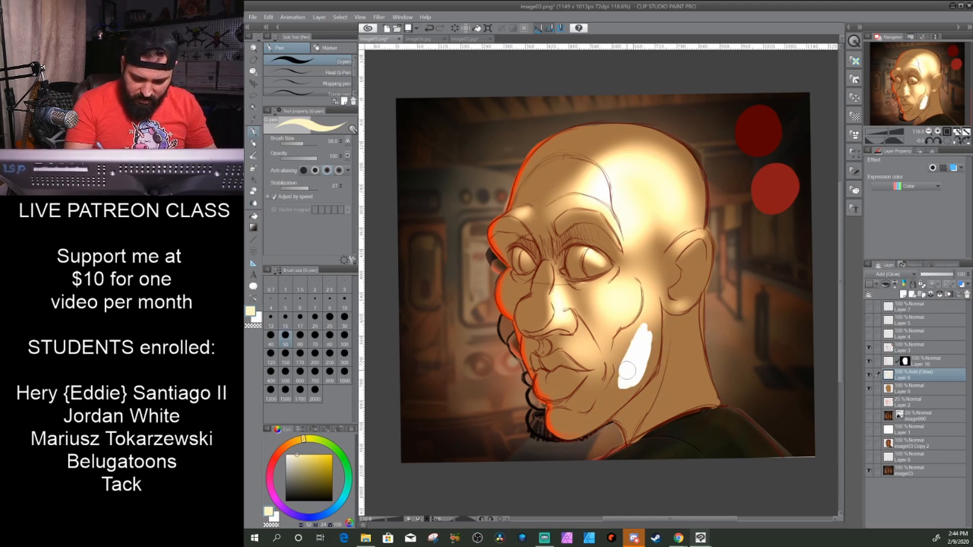
{"action": "mouse_move", "coordinate": [573, 349]}
{"action": "left_mouse_down"}
{"action": "mouse_move", "coordinate": [587, 360]}
{"action": "mouse_move", "coordinate": [557, 384]}
{"action": "left_mouse_up"}
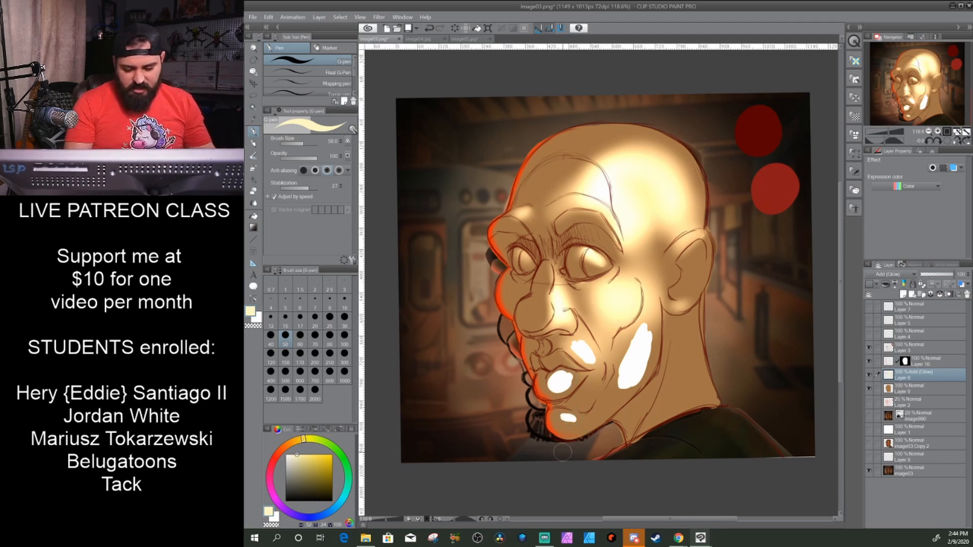
{"action": "mouse_move", "coordinate": [539, 319]}
{"action": "left_mouse_down"}
{"action": "mouse_move", "coordinate": [544, 308]}
{"action": "mouse_move", "coordinate": [536, 318]}
{"action": "left_mouse_up"}
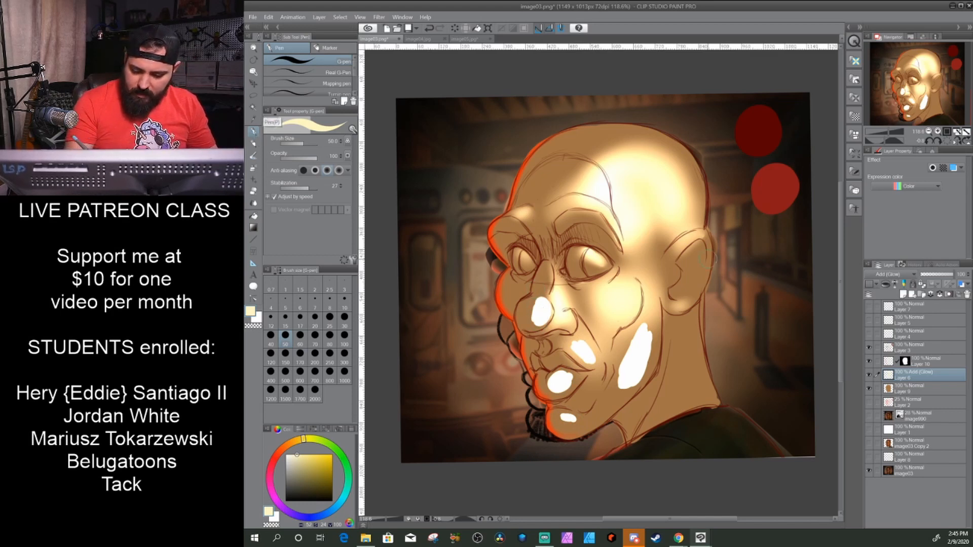
{"action": "mouse_move", "coordinate": [657, 236]}
{"action": "left_mouse_down"}
{"action": "mouse_move", "coordinate": [659, 209]}
{"action": "mouse_move", "coordinate": [665, 216]}
{"action": "mouse_move", "coordinate": [657, 235]}
{"action": "mouse_move", "coordinate": [663, 219]}
{"action": "mouse_move", "coordinate": [630, 197]}
{"action": "left_mouse_up"}
{"action": "left_click_drag", "start_coordinate": [685, 240], "coordinate": [704, 234]}
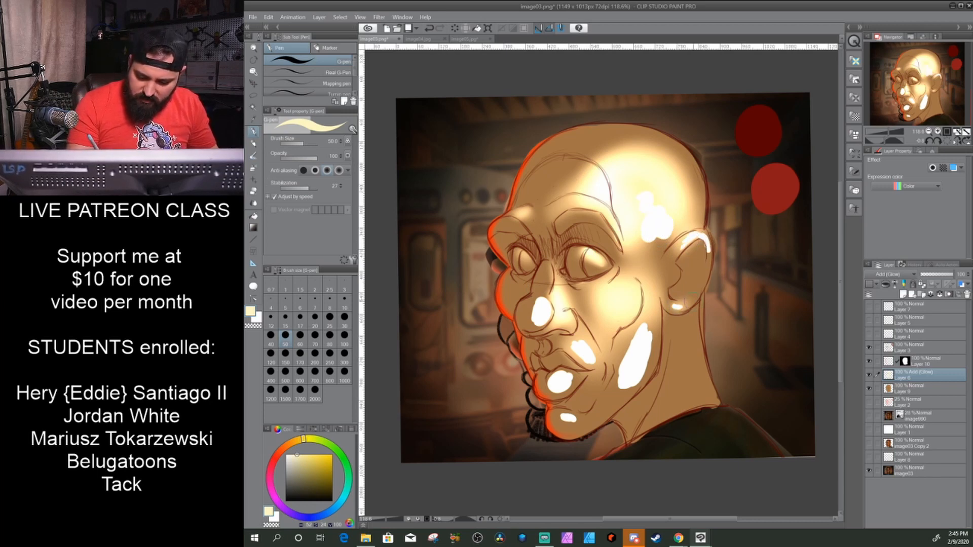
{"action": "mouse_move", "coordinate": [689, 338]}
{"action": "left_mouse_down"}
{"action": "mouse_move", "coordinate": [701, 398]}
{"action": "mouse_move", "coordinate": [686, 330]}
{"action": "mouse_move", "coordinate": [694, 402]}
{"action": "left_mouse_up"}
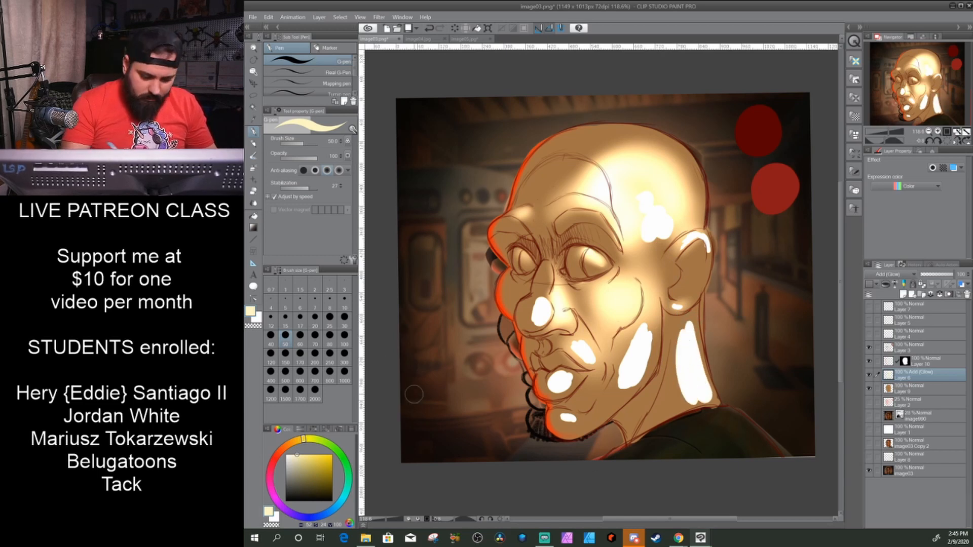
- Blur the new highlights on the temple, nose, lips, chin, jaw, neck and ear into the skin
{"action": "left_click", "coordinate": [253, 202]}
{"action": "mouse_move", "coordinate": [651, 233]}
{"action": "left_mouse_down"}
{"action": "mouse_move", "coordinate": [642, 203]}
{"action": "mouse_move", "coordinate": [671, 229]}
{"action": "mouse_move", "coordinate": [643, 251]}
{"action": "mouse_move", "coordinate": [655, 216]}
{"action": "mouse_move", "coordinate": [635, 215]}
{"action": "mouse_move", "coordinate": [635, 249]}
{"action": "mouse_move", "coordinate": [630, 207]}
{"action": "mouse_move", "coordinate": [678, 223]}
{"action": "mouse_move", "coordinate": [672, 164]}
{"action": "mouse_move", "coordinate": [587, 185]}
{"action": "mouse_move", "coordinate": [586, 193]}
{"action": "mouse_move", "coordinate": [634, 210]}
{"action": "mouse_move", "coordinate": [582, 299]}
{"action": "mouse_move", "coordinate": [539, 302]}
{"action": "mouse_move", "coordinate": [524, 284]}
{"action": "mouse_move", "coordinate": [551, 310]}
{"action": "left_mouse_up"}
{"action": "mouse_move", "coordinate": [557, 380]}
{"action": "left_mouse_down"}
{"action": "mouse_move", "coordinate": [565, 384]}
{"action": "mouse_move", "coordinate": [595, 349]}
{"action": "mouse_move", "coordinate": [585, 337]}
{"action": "left_mouse_up"}
{"action": "left_click_drag", "start_coordinate": [566, 431], "coordinate": [565, 420]}
{"action": "mouse_move", "coordinate": [626, 384]}
{"action": "left_mouse_down"}
{"action": "mouse_move", "coordinate": [648, 338]}
{"action": "mouse_move", "coordinate": [623, 378]}
{"action": "left_mouse_up"}
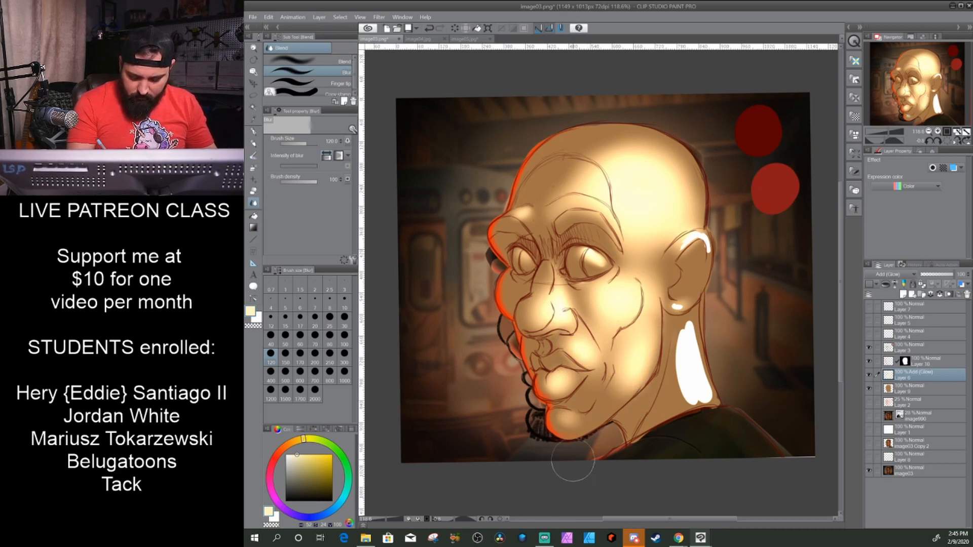
{"action": "mouse_move", "coordinate": [692, 350]}
{"action": "left_mouse_down"}
{"action": "mouse_move", "coordinate": [689, 403]}
{"action": "mouse_move", "coordinate": [673, 319]}
{"action": "mouse_move", "coordinate": [669, 361]}
{"action": "mouse_move", "coordinate": [696, 332]}
{"action": "mouse_move", "coordinate": [712, 409]}
{"action": "mouse_move", "coordinate": [693, 342]}
{"action": "mouse_move", "coordinate": [649, 433]}
{"action": "mouse_move", "coordinate": [682, 356]}
{"action": "mouse_move", "coordinate": [683, 385]}
{"action": "left_mouse_up"}
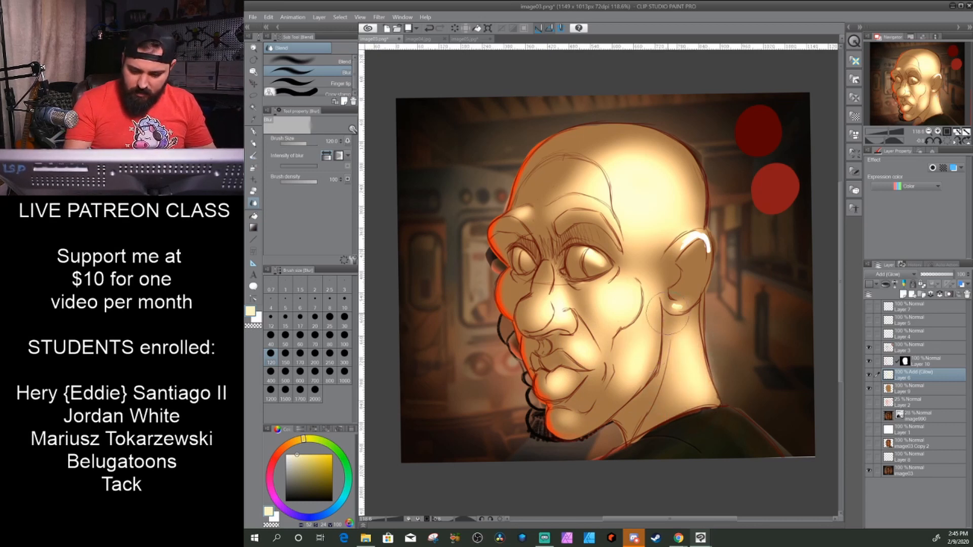
{"action": "left_click_drag", "start_coordinate": [684, 235], "coordinate": [701, 246]}
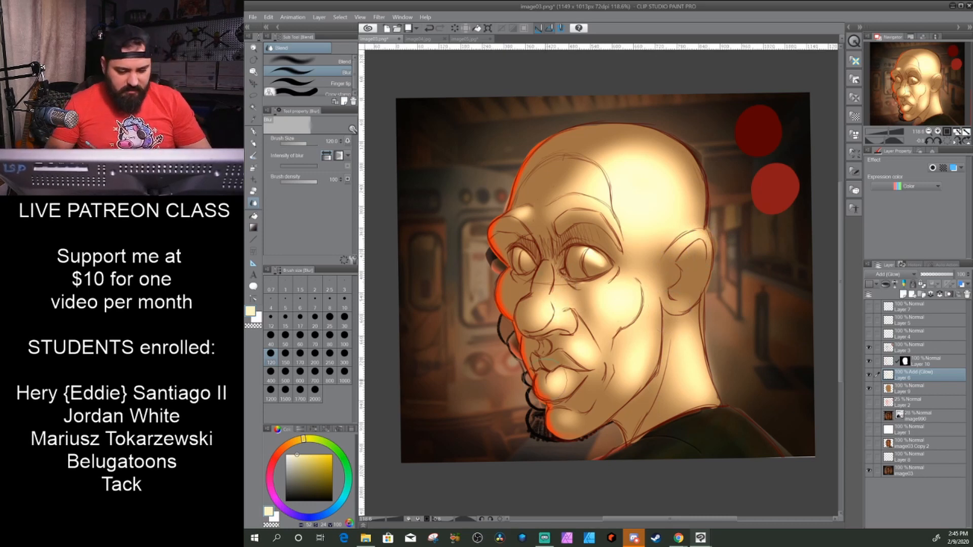
- Add small cream highlights beside the nose bridge and beneath the eyes, and blur them into the skin
{"action": "left_click", "coordinate": [254, 133]}
{"action": "mouse_move", "coordinate": [559, 282]}
{"action": "left_mouse_down"}
{"action": "mouse_move", "coordinate": [561, 303]}
{"action": "mouse_move", "coordinate": [559, 290]}
{"action": "mouse_move", "coordinate": [543, 308]}
{"action": "mouse_move", "coordinate": [558, 290]}
{"action": "mouse_move", "coordinate": [580, 313]}
{"action": "mouse_move", "coordinate": [554, 297]}
{"action": "left_mouse_up"}
{"action": "left_click", "coordinate": [254, 204]}
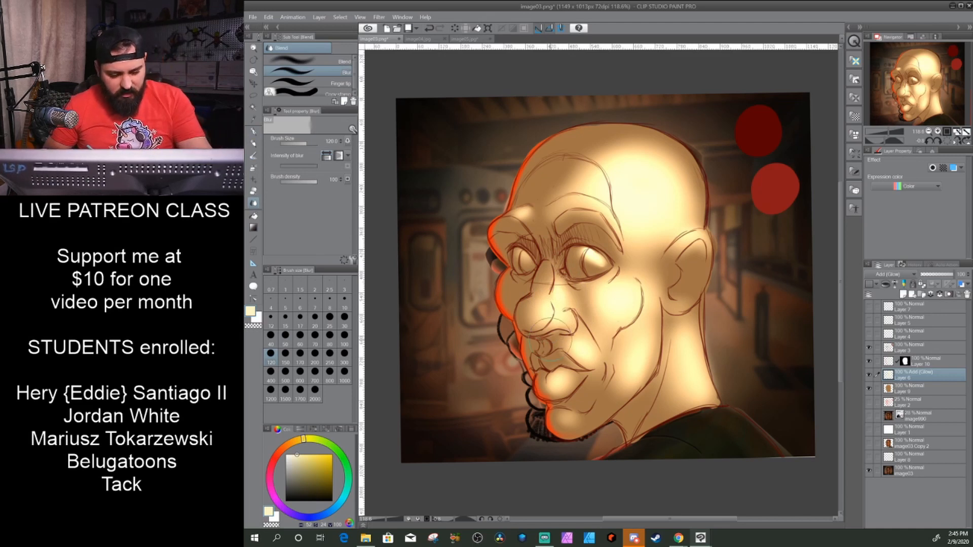
{"action": "left_click", "coordinate": [252, 132]}
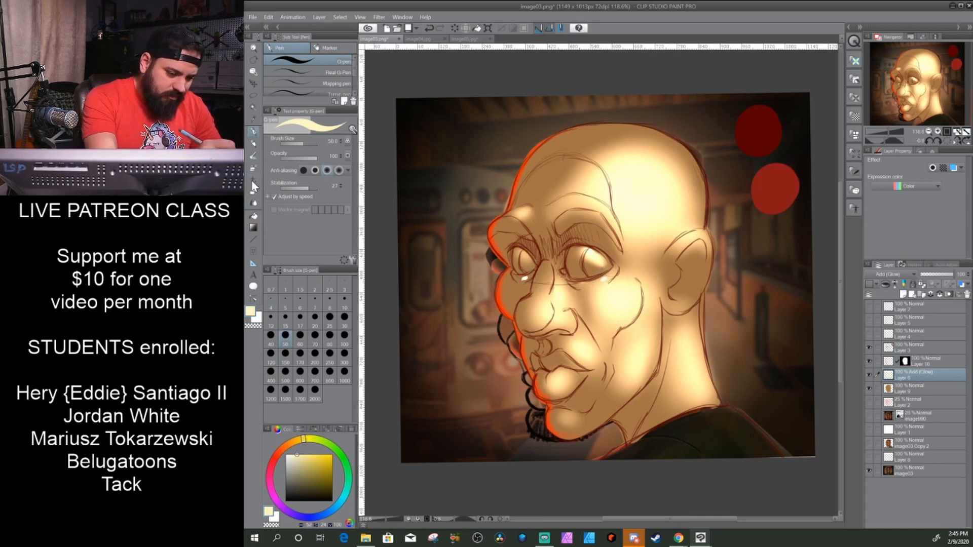
{"action": "left_click", "coordinate": [253, 203]}
{"action": "left_click_drag", "start_coordinate": [603, 283], "coordinate": [614, 275]}
{"action": "left_click_drag", "start_coordinate": [519, 275], "coordinate": [525, 279]}
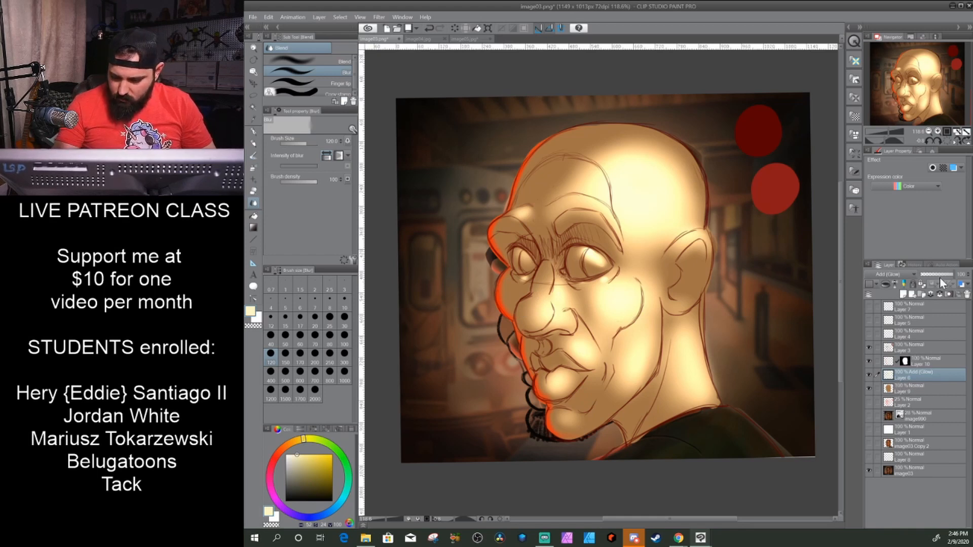
{"action": "mouse_move", "coordinate": [952, 279]}
{"action": "left_mouse_down"}
{"action": "mouse_move", "coordinate": [920, 279]}
{"action": "mouse_move", "coordinate": [961, 278]}
{"action": "left_mouse_up"}
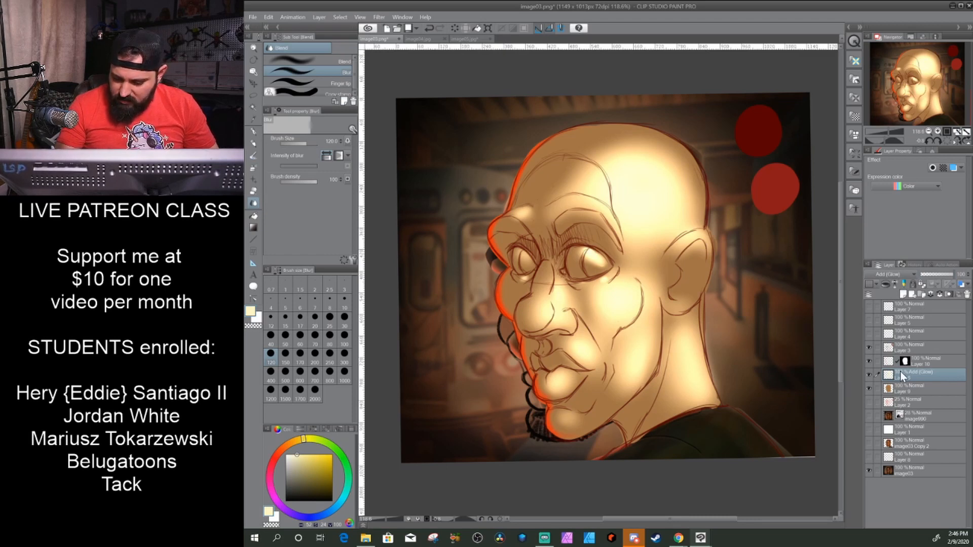
- Create a layer above the Add (Glow) layer, set it to Multiply, and sample the dark red swatch as the drawing colour
{"action": "left_click", "coordinate": [904, 296]}
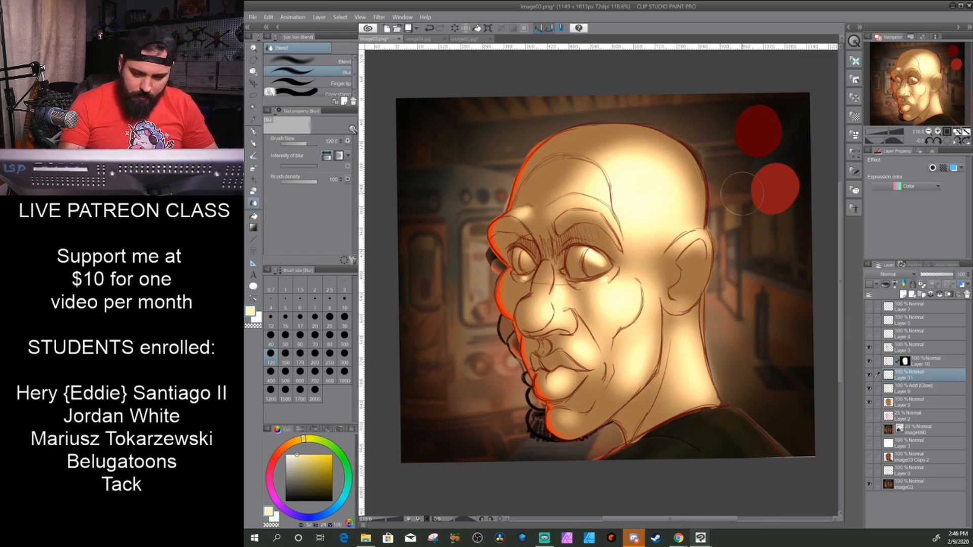
{"action": "left_click", "coordinate": [760, 129], "text": "alt"}
{"action": "left_click", "coordinate": [890, 274]}
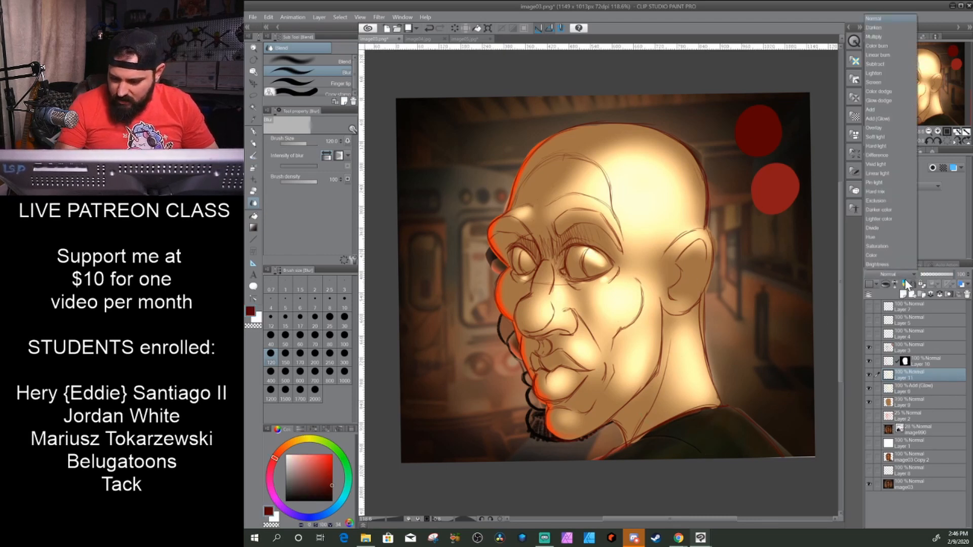
{"action": "left_click", "coordinate": [878, 37]}
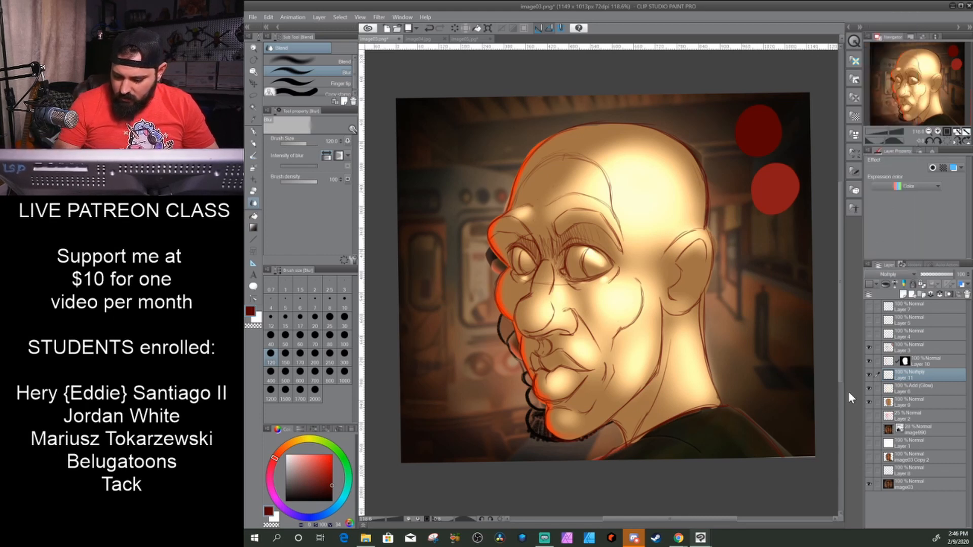
- Paint dark red shadows around the eye sockets, beneath the nose, along the jawline and under the chin with the G-pen
{"action": "left_click", "coordinate": [254, 132]}
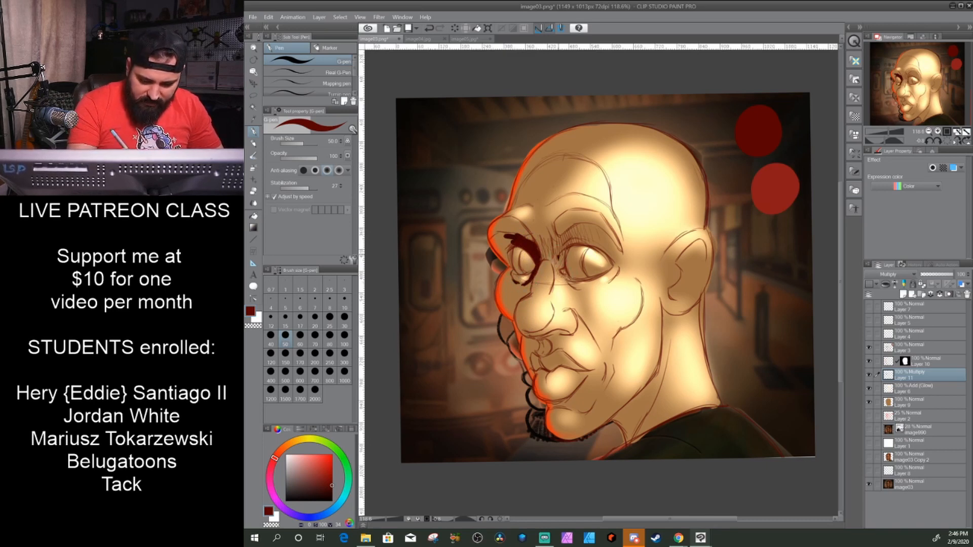
{"action": "mouse_move", "coordinate": [557, 267]}
{"action": "left_mouse_down"}
{"action": "mouse_move", "coordinate": [552, 231]}
{"action": "mouse_move", "coordinate": [561, 245]}
{"action": "mouse_move", "coordinate": [565, 236]}
{"action": "mouse_move", "coordinate": [558, 245]}
{"action": "mouse_move", "coordinate": [588, 225]}
{"action": "left_mouse_up"}
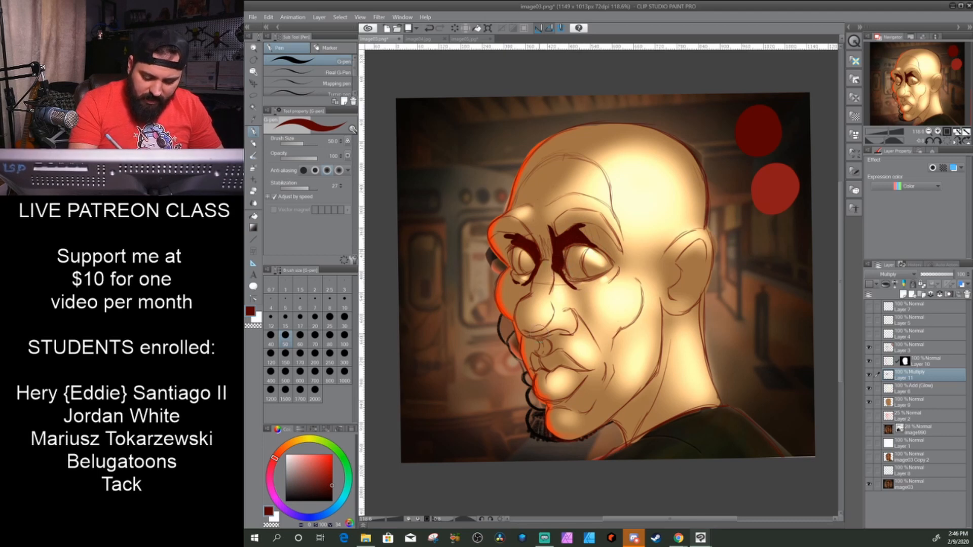
{"action": "mouse_move", "coordinate": [521, 336]}
{"action": "left_mouse_down"}
{"action": "mouse_move", "coordinate": [549, 322]}
{"action": "mouse_move", "coordinate": [581, 338]}
{"action": "mouse_move", "coordinate": [549, 318]}
{"action": "mouse_move", "coordinate": [550, 349]}
{"action": "mouse_move", "coordinate": [536, 339]}
{"action": "mouse_move", "coordinate": [558, 336]}
{"action": "mouse_move", "coordinate": [548, 337]}
{"action": "left_mouse_up"}
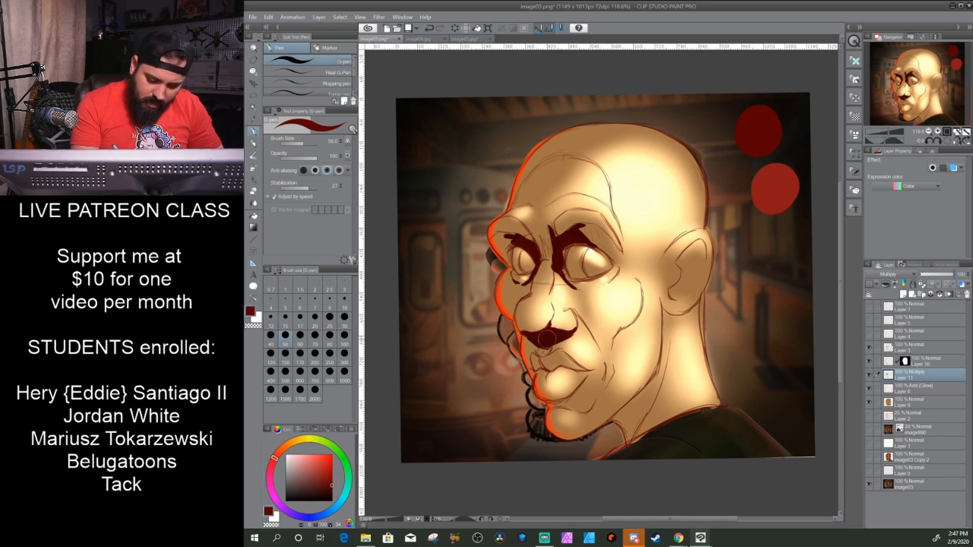
{"action": "mouse_move", "coordinate": [555, 437]}
{"action": "left_mouse_down"}
{"action": "mouse_move", "coordinate": [590, 433]}
{"action": "mouse_move", "coordinate": [652, 378]}
{"action": "mouse_move", "coordinate": [661, 302]}
{"action": "left_mouse_up"}
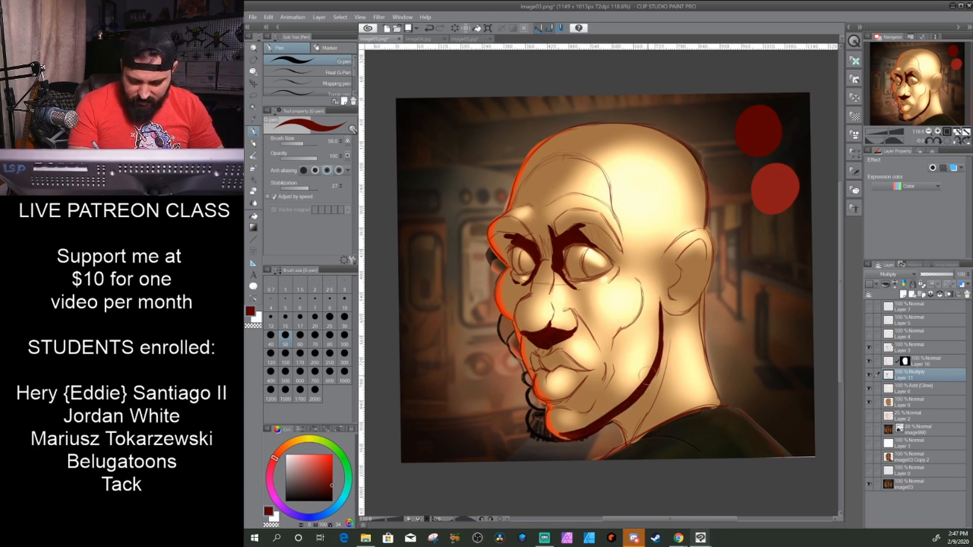
{"action": "mouse_move", "coordinate": [609, 414]}
{"action": "left_mouse_down"}
{"action": "mouse_move", "coordinate": [541, 429]}
{"action": "mouse_move", "coordinate": [566, 436]}
{"action": "mouse_move", "coordinate": [610, 425]}
{"action": "mouse_move", "coordinate": [637, 396]}
{"action": "mouse_move", "coordinate": [627, 429]}
{"action": "mouse_move", "coordinate": [615, 416]}
{"action": "mouse_move", "coordinate": [626, 420]}
{"action": "mouse_move", "coordinate": [624, 436]}
{"action": "mouse_move", "coordinate": [649, 367]}
{"action": "mouse_move", "coordinate": [641, 415]}
{"action": "mouse_move", "coordinate": [655, 345]}
{"action": "left_mouse_up"}
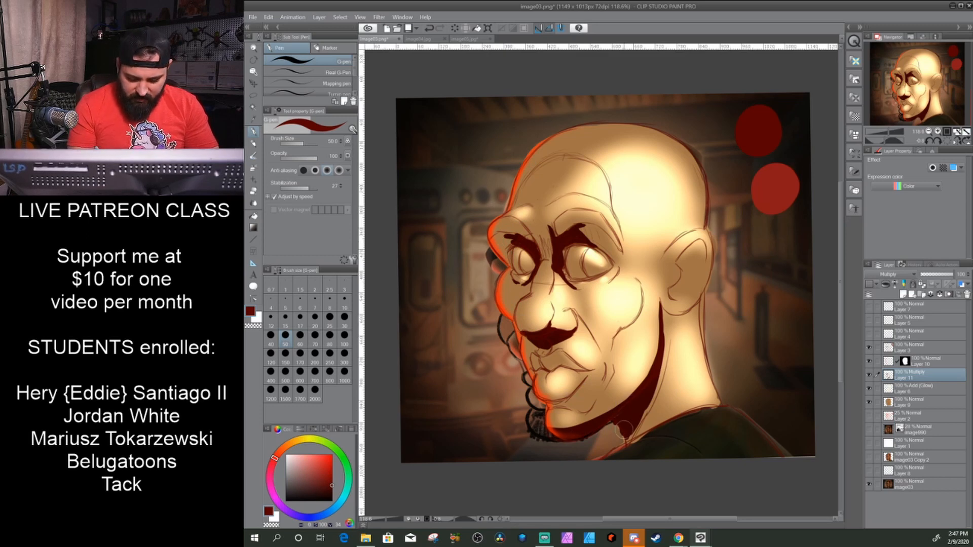
- Paint dark red shadows inside the ear, on the lips, below the lower lip and under the cheekbone
{"action": "mouse_move", "coordinate": [684, 256]}
{"action": "left_mouse_down"}
{"action": "mouse_move", "coordinate": [703, 242]}
{"action": "mouse_move", "coordinate": [704, 253]}
{"action": "left_mouse_up"}
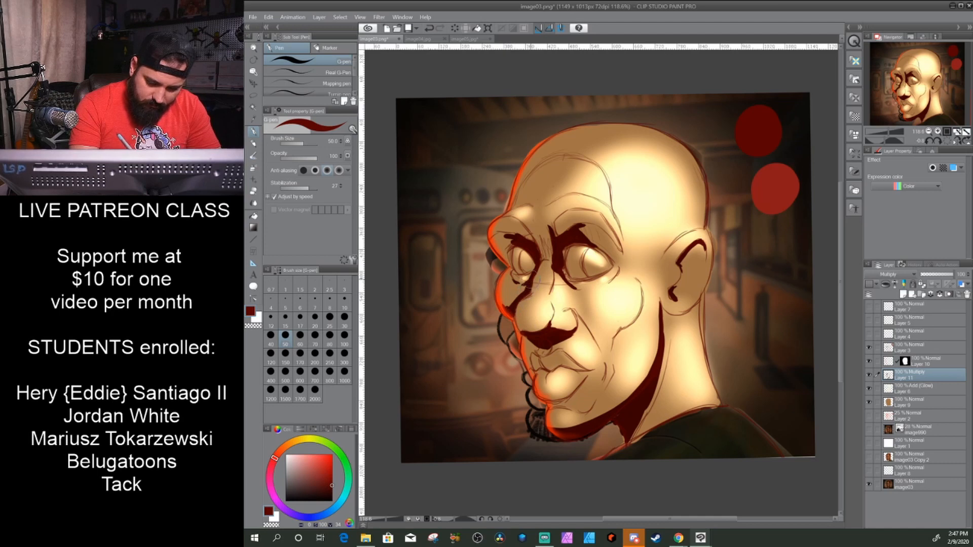
{"action": "left_click_drag", "start_coordinate": [537, 343], "coordinate": [535, 343]}
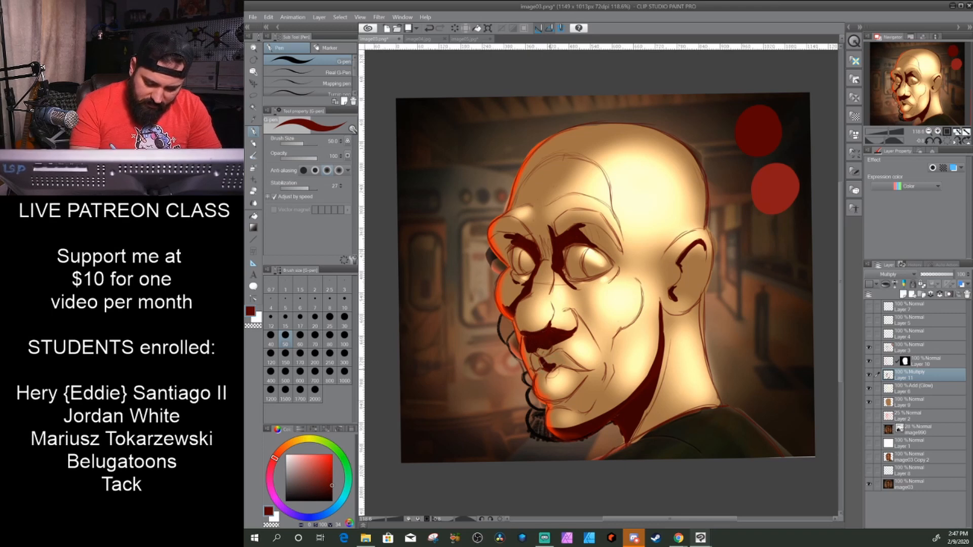
{"action": "mouse_move", "coordinate": [550, 368]}
{"action": "left_mouse_down"}
{"action": "mouse_move", "coordinate": [555, 358]}
{"action": "mouse_move", "coordinate": [577, 373]}
{"action": "mouse_move", "coordinate": [562, 354]}
{"action": "mouse_move", "coordinate": [536, 359]}
{"action": "mouse_move", "coordinate": [554, 369]}
{"action": "mouse_move", "coordinate": [538, 359]}
{"action": "left_mouse_up"}
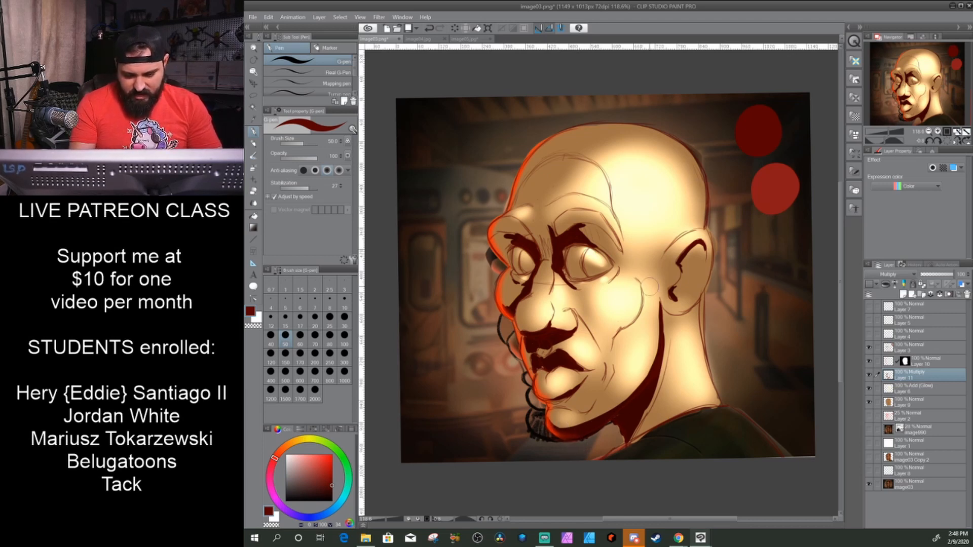
{"action": "mouse_move", "coordinate": [597, 318]}
{"action": "left_mouse_down"}
{"action": "mouse_move", "coordinate": [639, 307]}
{"action": "mouse_move", "coordinate": [620, 324]}
{"action": "mouse_move", "coordinate": [599, 318]}
{"action": "mouse_move", "coordinate": [630, 322]}
{"action": "left_mouse_up"}
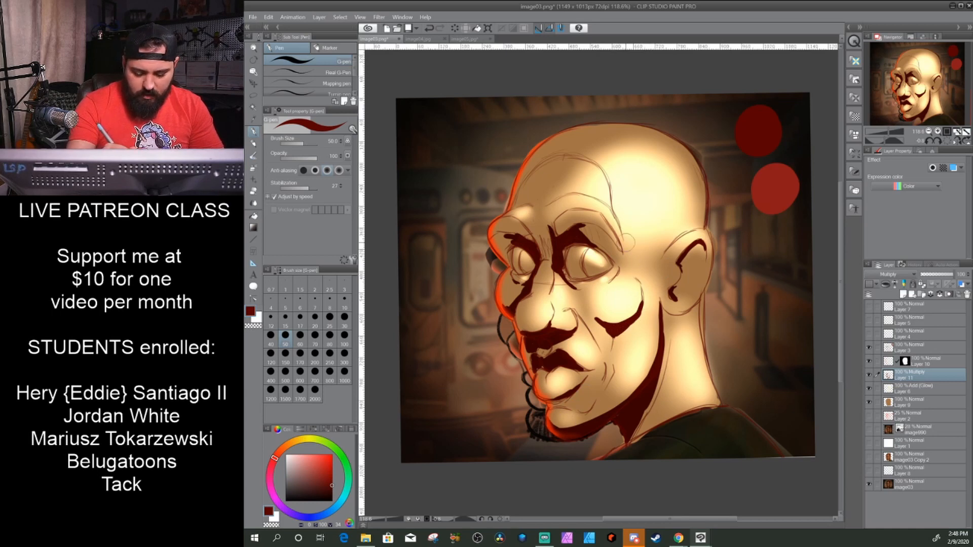
- Reduce the Blur brush size to 30, and fill the gap between the eye-socket shadows above the nose bridge with dark red using the G-pen
{"action": "left_click", "coordinate": [253, 203]}
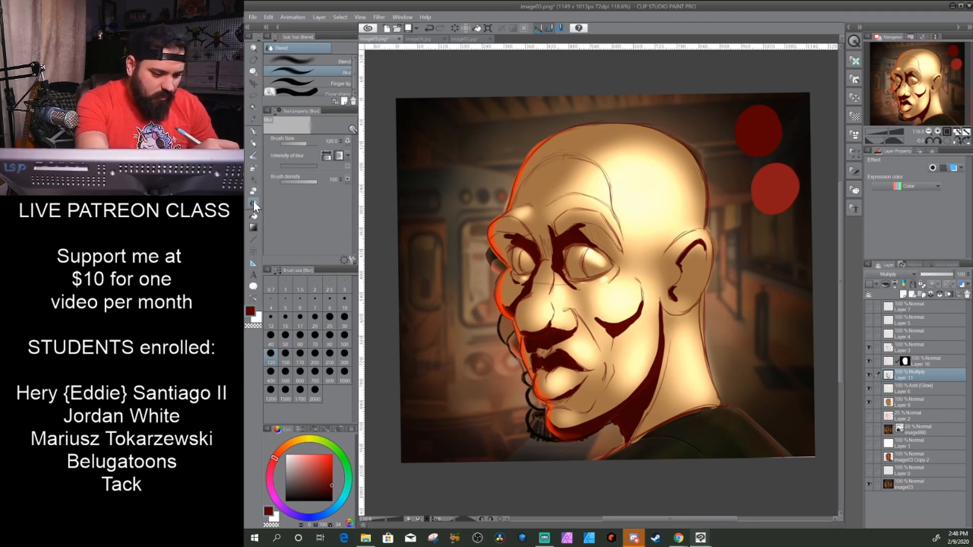
{"action": "key", "text": "bracketleft"}
{"action": "key", "text": "bracketleft"}
{"action": "key", "text": "bracketleft"}
{"action": "key", "text": "bracketleft"}
{"action": "key", "text": "bracketleft"}
{"action": "key", "text": "bracketleft"}
{"action": "key", "text": "bracketleft"}
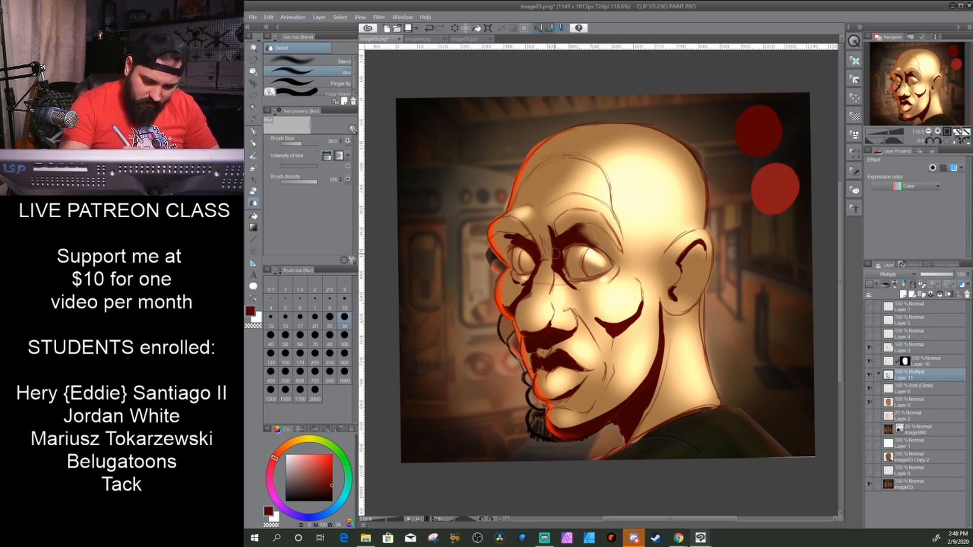
{"action": "left_click", "coordinate": [253, 131]}
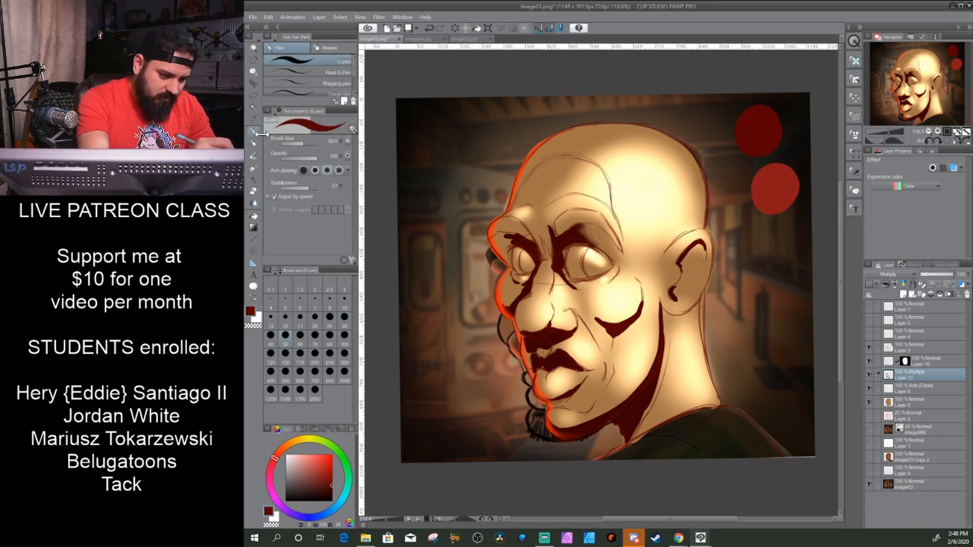
{"action": "mouse_move", "coordinate": [552, 257]}
{"action": "left_mouse_down"}
{"action": "mouse_move", "coordinate": [539, 253]}
{"action": "mouse_move", "coordinate": [558, 238]}
{"action": "left_mouse_up"}
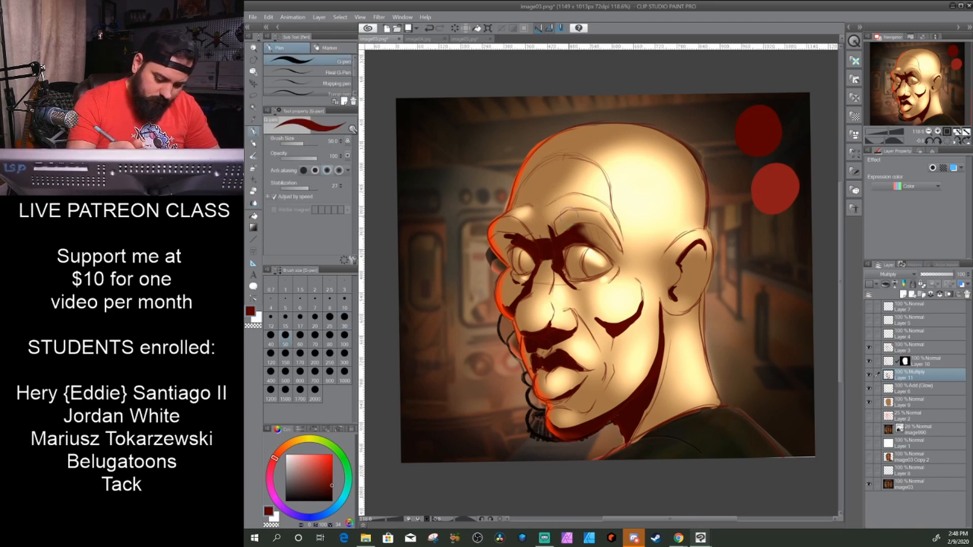
- Blur the dark red shadows between the brows and around the eye sockets, raising the Blur brush size to 40
{"action": "left_click", "coordinate": [253, 202]}
{"action": "left_click_drag", "start_coordinate": [549, 239], "coordinate": [536, 226]}
{"action": "key", "text": "]"}
{"action": "mouse_move", "coordinate": [531, 244]}
{"action": "left_mouse_down"}
{"action": "mouse_move", "coordinate": [562, 324]}
{"action": "mouse_move", "coordinate": [514, 236]}
{"action": "left_mouse_up"}
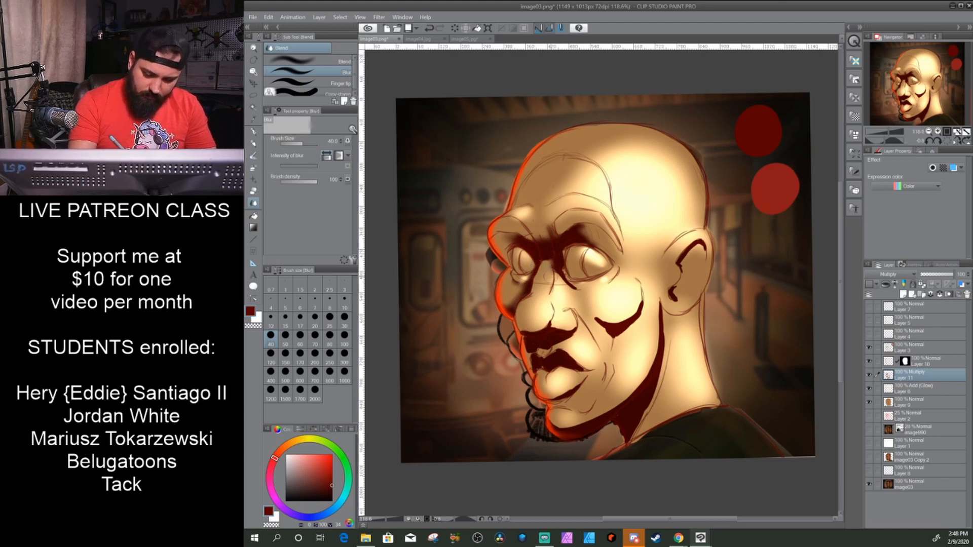
- Blur the dark red shadows under the cheekbone, around the nose and mouth, inside the ear and along the jawline
{"action": "mouse_move", "coordinate": [597, 319]}
{"action": "left_mouse_down"}
{"action": "mouse_move", "coordinate": [639, 302]}
{"action": "mouse_move", "coordinate": [617, 324]}
{"action": "mouse_move", "coordinate": [640, 297]}
{"action": "mouse_move", "coordinate": [591, 315]}
{"action": "mouse_move", "coordinate": [625, 318]}
{"action": "mouse_move", "coordinate": [644, 299]}
{"action": "mouse_move", "coordinate": [625, 318]}
{"action": "mouse_move", "coordinate": [644, 300]}
{"action": "mouse_move", "coordinate": [633, 319]}
{"action": "mouse_move", "coordinate": [647, 302]}
{"action": "mouse_move", "coordinate": [609, 321]}
{"action": "mouse_move", "coordinate": [616, 320]}
{"action": "mouse_move", "coordinate": [605, 315]}
{"action": "mouse_move", "coordinate": [621, 319]}
{"action": "mouse_move", "coordinate": [604, 330]}
{"action": "left_mouse_up"}
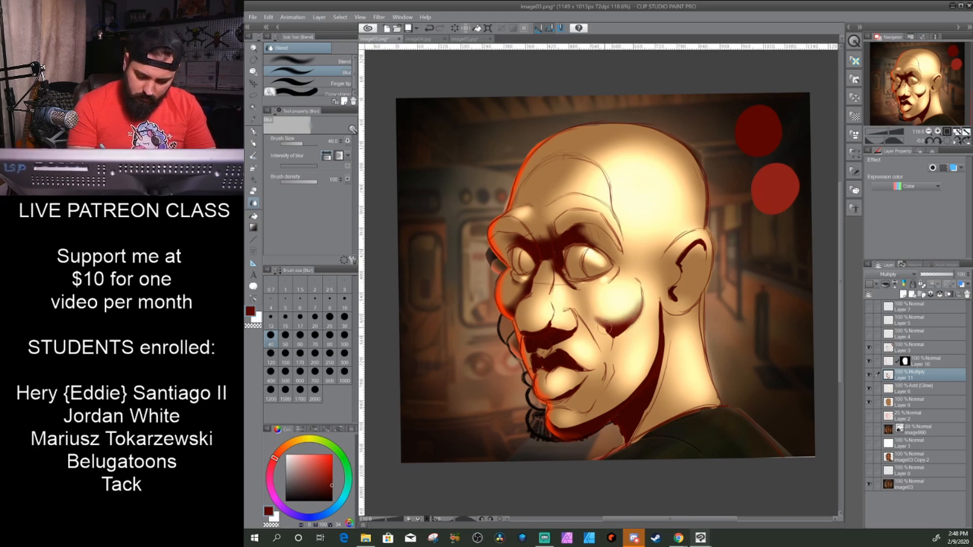
{"action": "mouse_move", "coordinate": [597, 365]}
{"action": "left_mouse_down"}
{"action": "mouse_move", "coordinate": [641, 309]}
{"action": "mouse_move", "coordinate": [613, 350]}
{"action": "left_mouse_up"}
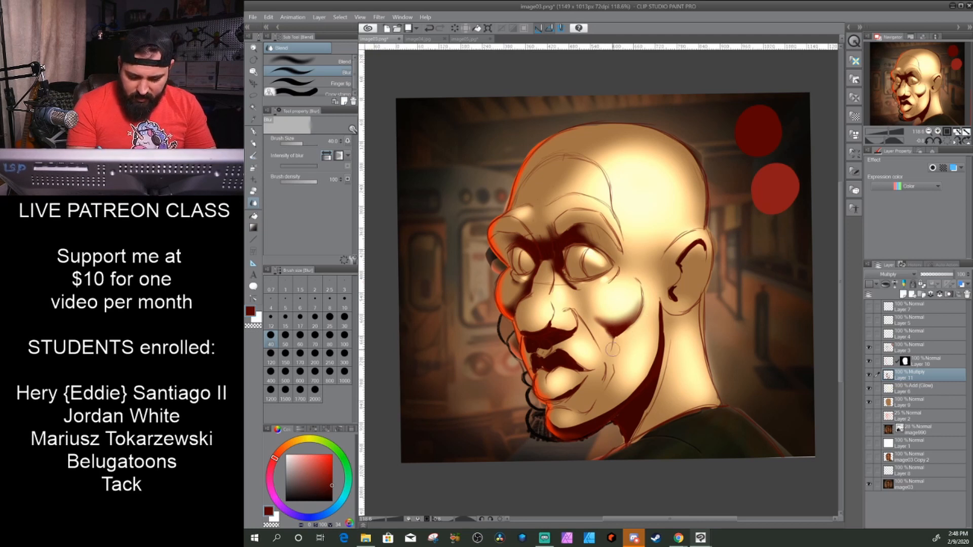
{"action": "mouse_move", "coordinate": [656, 301]}
{"action": "left_mouse_down"}
{"action": "mouse_move", "coordinate": [660, 339]}
{"action": "mouse_move", "coordinate": [637, 374]}
{"action": "left_mouse_up"}
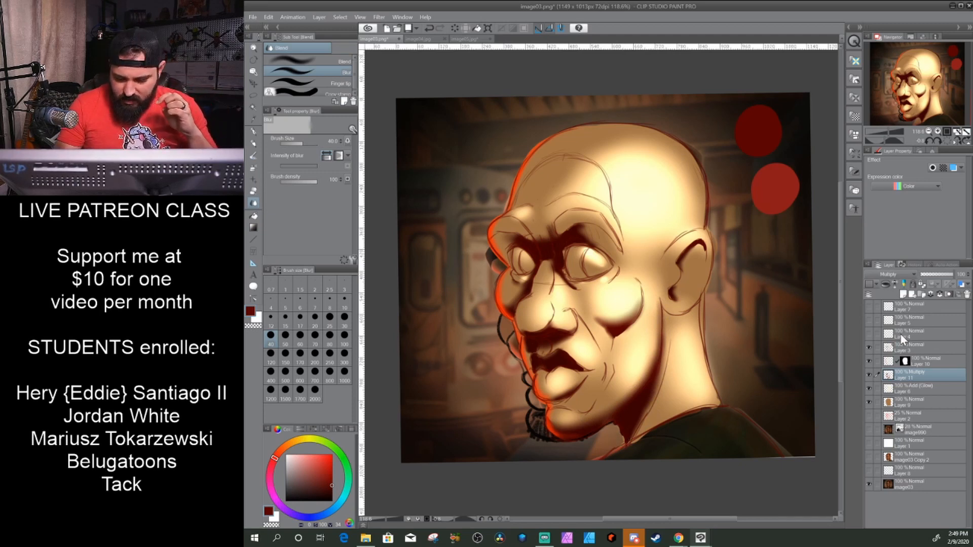
- Lower the opacity of the masked orange rim light layer to about 33%
{"action": "left_click", "coordinate": [921, 361]}
{"action": "left_click", "coordinate": [935, 275]}
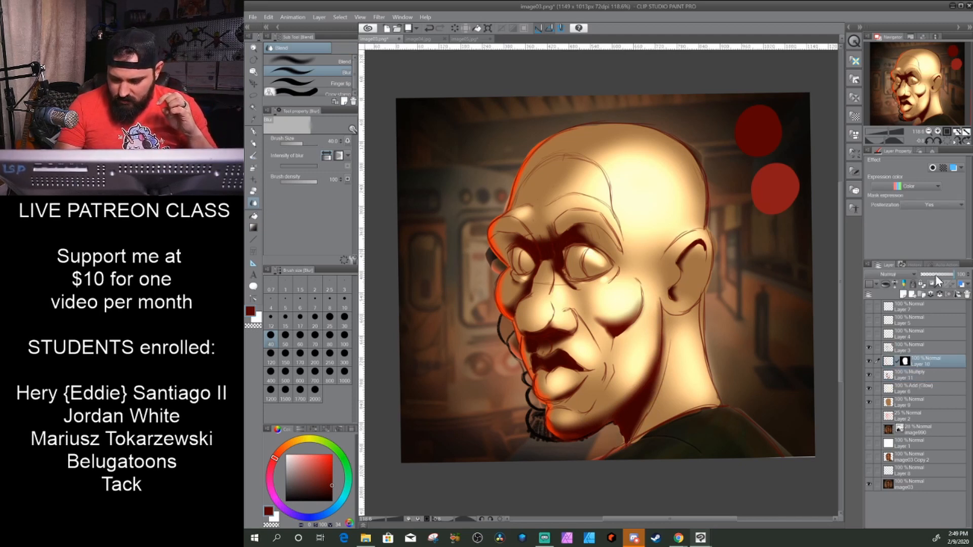
{"action": "left_click", "coordinate": [932, 275]}
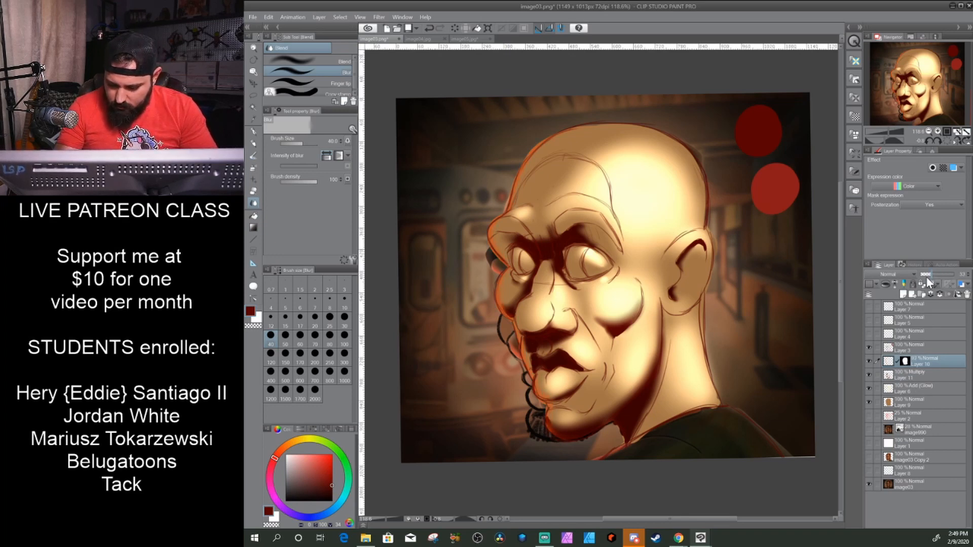
- Lower the opacity of the Multiply shadow layer to about 50%
{"action": "left_click", "coordinate": [907, 376]}
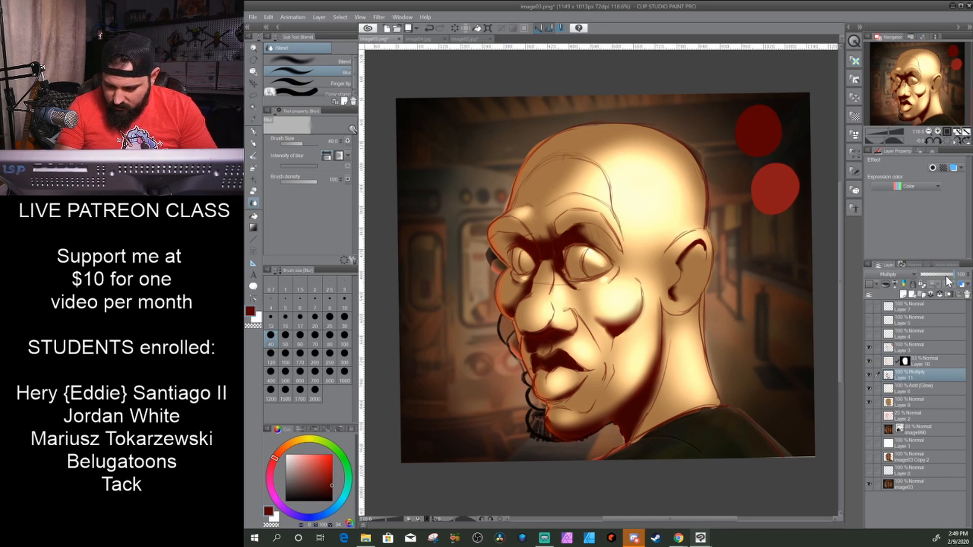
{"action": "left_click", "coordinate": [922, 277]}
{"action": "left_click_drag", "start_coordinate": [922, 278], "coordinate": [937, 275]}
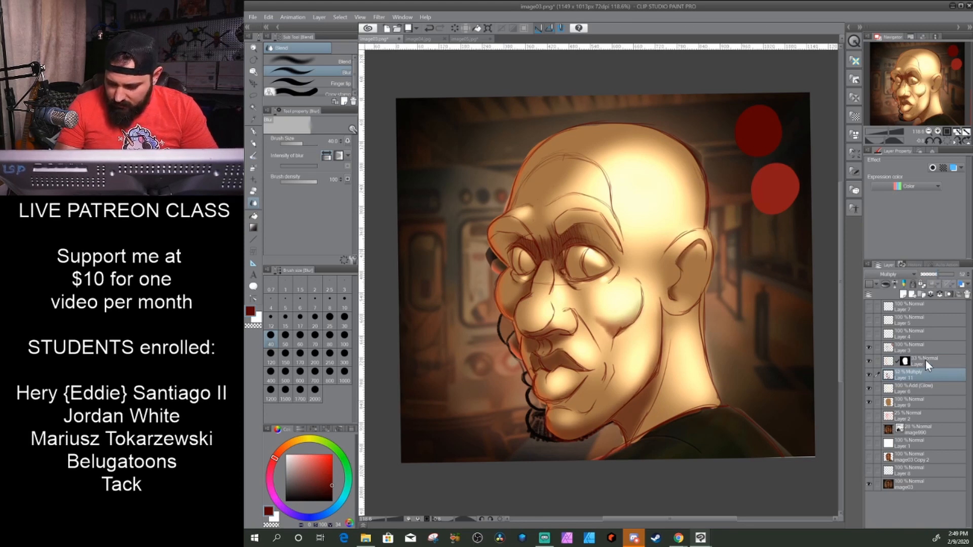
- Lower the opacity of the Add (Glow) layer to soften the highlights on the skin
{"action": "left_click", "coordinate": [907, 389]}
{"action": "left_click", "coordinate": [946, 276]}
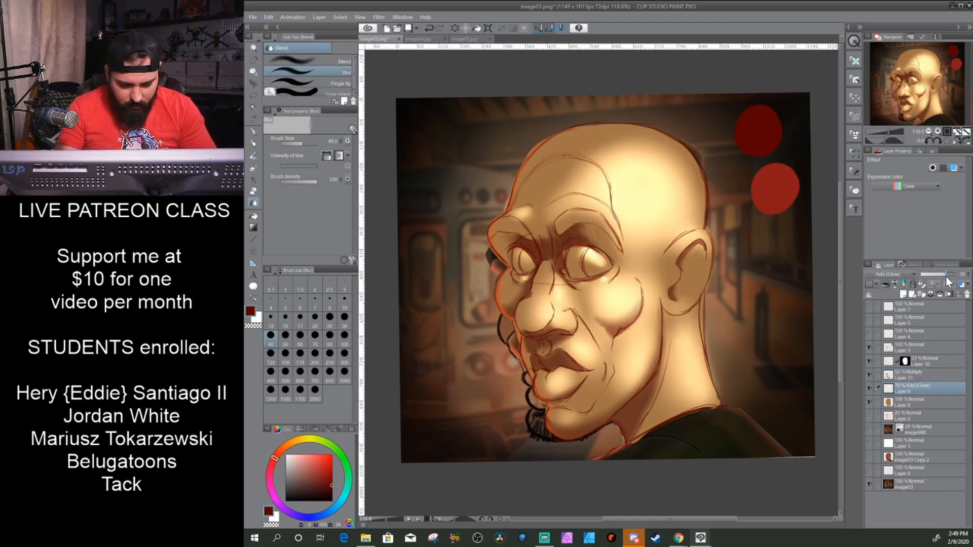
{"action": "left_click", "coordinate": [942, 277]}
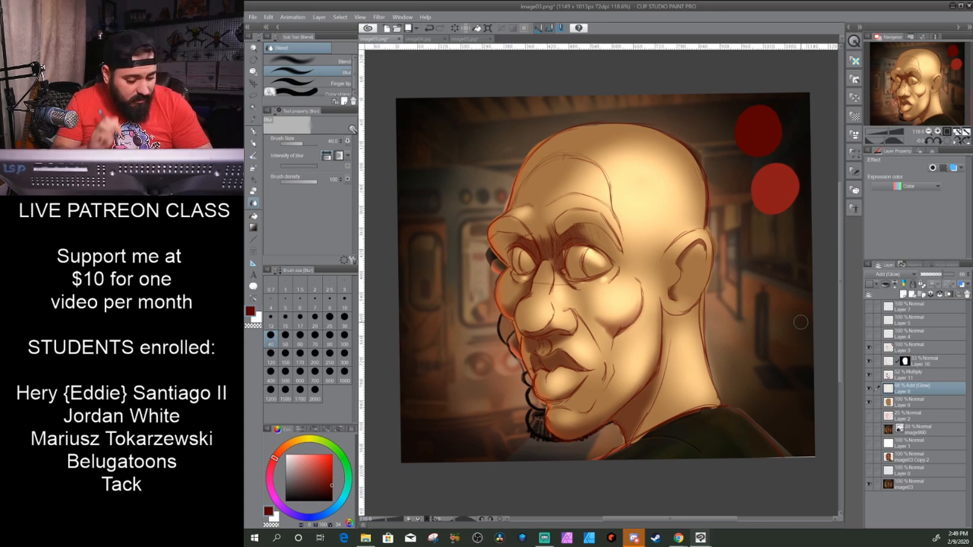
- Merge the Add (Glow) layer into the skin colour layer below, and try a lower opacity on the merged layer
{"action": "left_click", "coordinate": [939, 294]}
{"action": "left_click", "coordinate": [942, 274]}
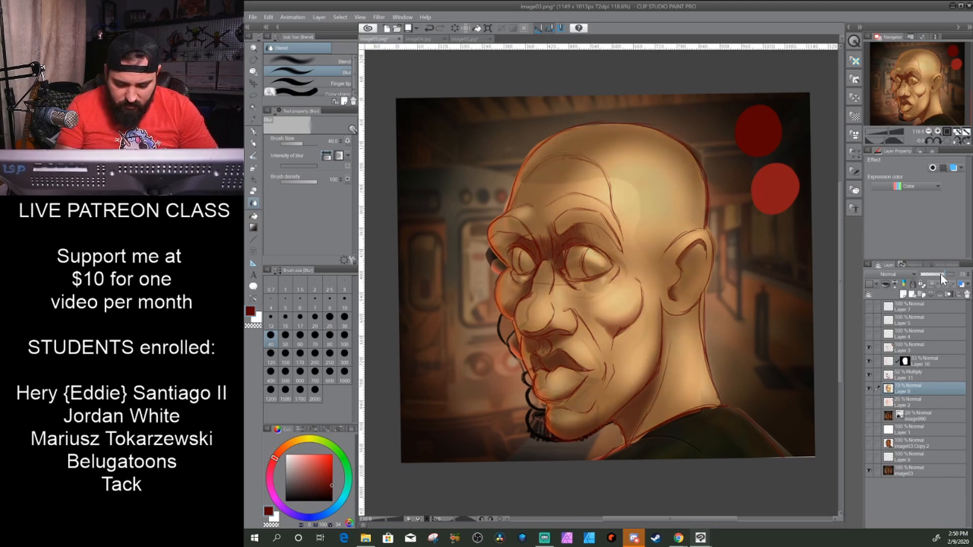
{"action": "left_click_drag", "start_coordinate": [940, 274], "coordinate": [944, 279]}
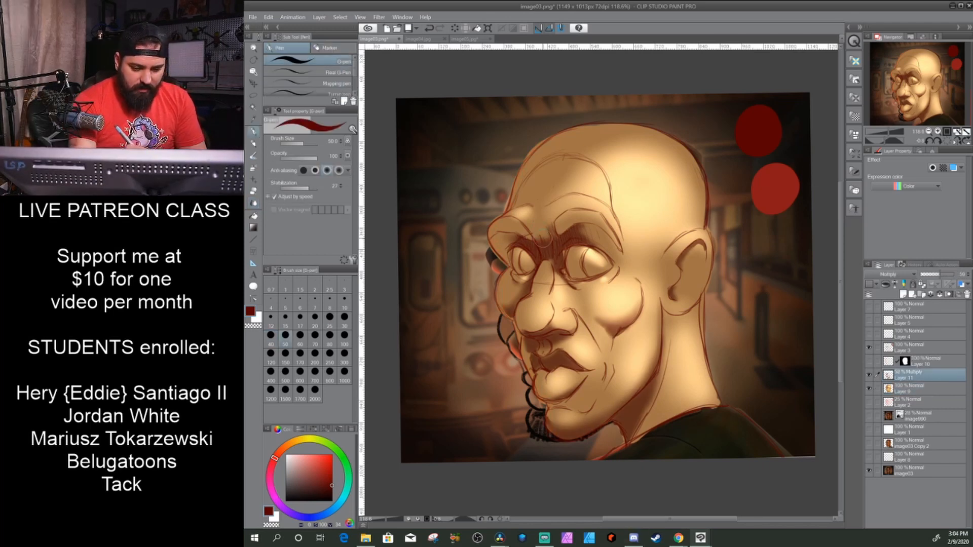
- Paint dark red G-pen shadows on the Multiply layer over the far side of the forehead, the far eye socket and the far cheek
{"action": "mouse_move", "coordinate": [544, 237]}
{"action": "left_mouse_down"}
{"action": "mouse_move", "coordinate": [539, 183]}
{"action": "mouse_move", "coordinate": [550, 147]}
{"action": "mouse_move", "coordinate": [568, 140]}
{"action": "mouse_move", "coordinate": [556, 133]}
{"action": "mouse_move", "coordinate": [540, 162]}
{"action": "mouse_move", "coordinate": [544, 142]}
{"action": "mouse_move", "coordinate": [520, 200]}
{"action": "left_mouse_up"}
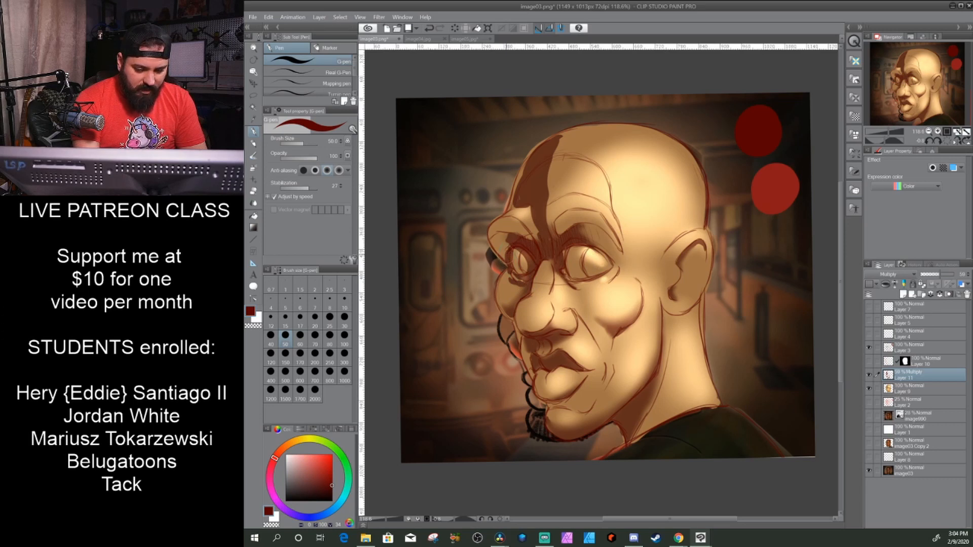
{"action": "mouse_move", "coordinate": [496, 248]}
{"action": "left_mouse_down"}
{"action": "mouse_move", "coordinate": [499, 234]}
{"action": "mouse_move", "coordinate": [505, 246]}
{"action": "mouse_move", "coordinate": [514, 233]}
{"action": "mouse_move", "coordinate": [527, 242]}
{"action": "mouse_move", "coordinate": [503, 255]}
{"action": "mouse_move", "coordinate": [506, 312]}
{"action": "left_mouse_up"}
{"action": "key", "text": "ctrl+z"}
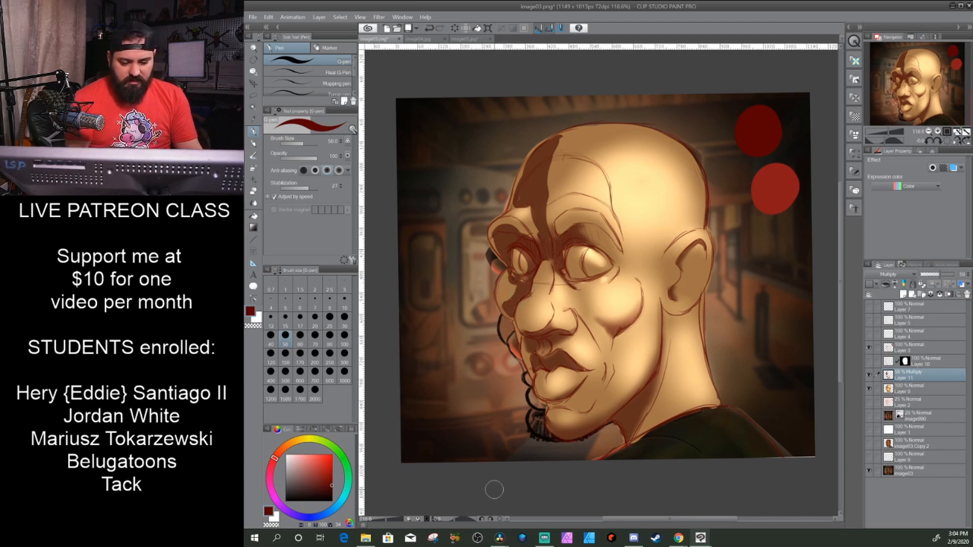
{"action": "mouse_move", "coordinate": [536, 274]}
{"action": "left_mouse_down"}
{"action": "mouse_move", "coordinate": [518, 337]}
{"action": "mouse_move", "coordinate": [513, 322]}
{"action": "mouse_move", "coordinate": [531, 365]}
{"action": "left_mouse_up"}
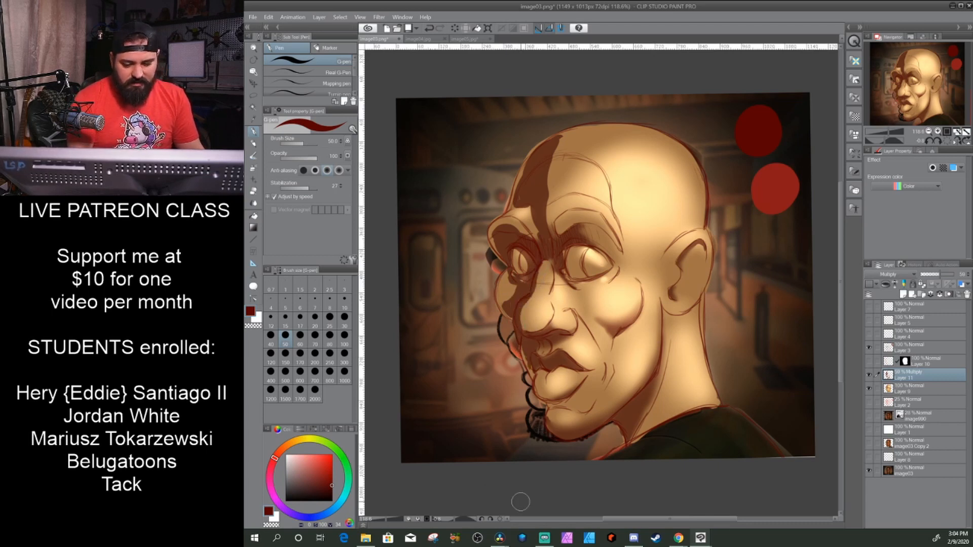
- Blur the edges of the new forehead shadow and the shadow beside the nose bridge with the Blur brush at size 40
{"action": "left_click", "coordinate": [253, 203]}
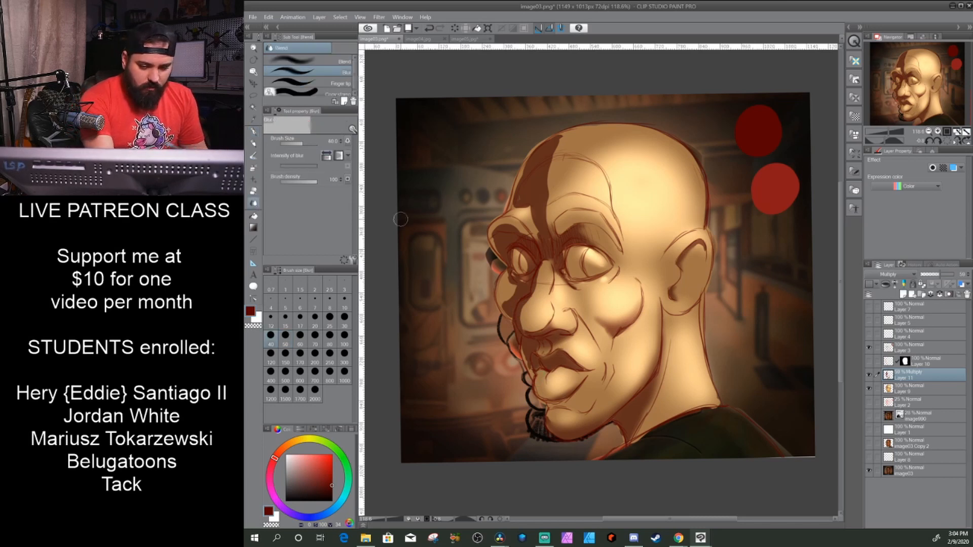
{"action": "mouse_move", "coordinate": [527, 158]}
{"action": "left_mouse_down"}
{"action": "mouse_move", "coordinate": [558, 133]}
{"action": "mouse_move", "coordinate": [546, 178]}
{"action": "mouse_move", "coordinate": [556, 143]}
{"action": "left_mouse_up"}
{"action": "mouse_move", "coordinate": [544, 193]}
{"action": "left_mouse_down"}
{"action": "mouse_move", "coordinate": [541, 203]}
{"action": "mouse_move", "coordinate": [561, 134]}
{"action": "mouse_move", "coordinate": [538, 177]}
{"action": "mouse_move", "coordinate": [560, 177]}
{"action": "left_mouse_up"}
{"action": "mouse_move", "coordinate": [557, 231]}
{"action": "left_mouse_down"}
{"action": "mouse_move", "coordinate": [538, 239]}
{"action": "mouse_move", "coordinate": [539, 226]}
{"action": "mouse_move", "coordinate": [564, 244]}
{"action": "mouse_move", "coordinate": [560, 258]}
{"action": "left_mouse_up"}
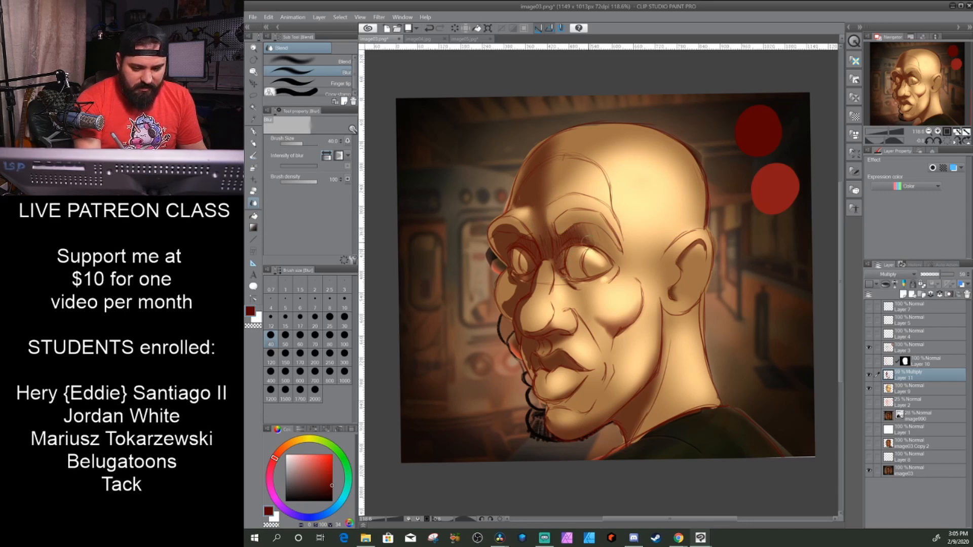
- Blur the shadows along the far cheek and the side of the nose, and show the masked rim light layer
{"action": "mouse_move", "coordinate": [511, 226]}
{"action": "left_mouse_down"}
{"action": "mouse_move", "coordinate": [535, 292]}
{"action": "mouse_move", "coordinate": [521, 300]}
{"action": "mouse_move", "coordinate": [513, 274]}
{"action": "mouse_move", "coordinate": [519, 283]}
{"action": "mouse_move", "coordinate": [512, 279]}
{"action": "mouse_move", "coordinate": [508, 301]}
{"action": "mouse_move", "coordinate": [530, 367]}
{"action": "left_mouse_up"}
{"action": "mouse_move", "coordinate": [521, 323]}
{"action": "left_mouse_down"}
{"action": "mouse_move", "coordinate": [538, 269]}
{"action": "mouse_move", "coordinate": [560, 252]}
{"action": "left_mouse_up"}
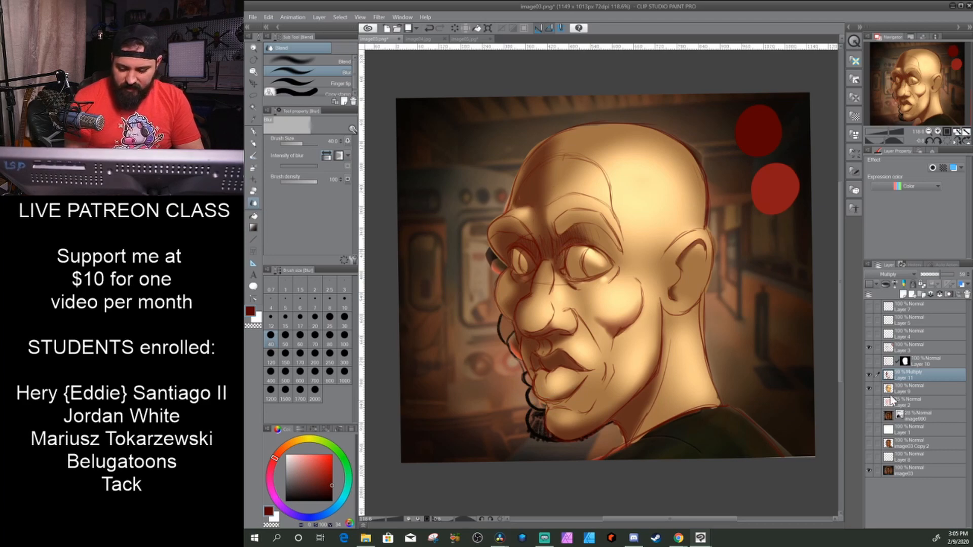
{"action": "left_click", "coordinate": [868, 361]}
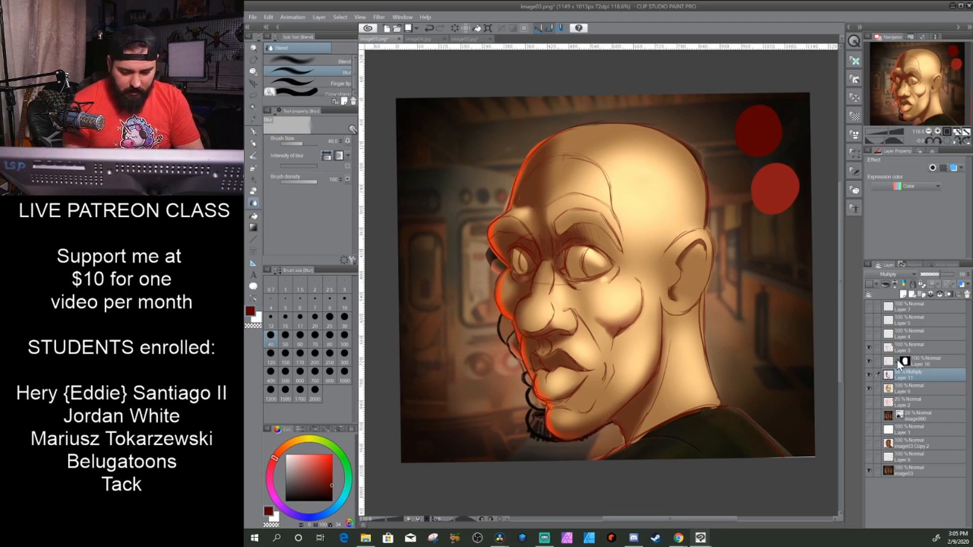